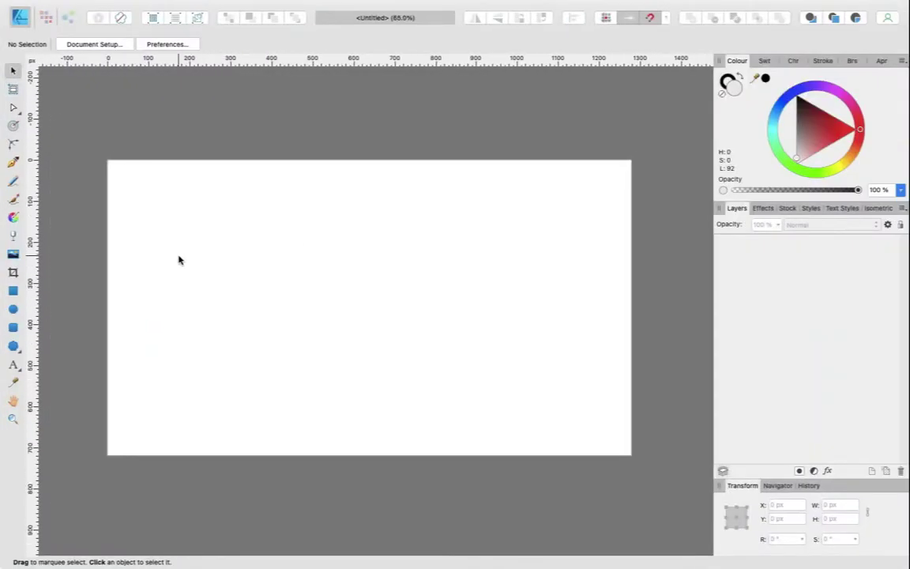
Step: Draw a rectangle filling the whole 1280×720 WXGA page
key(m)
drag(107, 160, 631, 455)
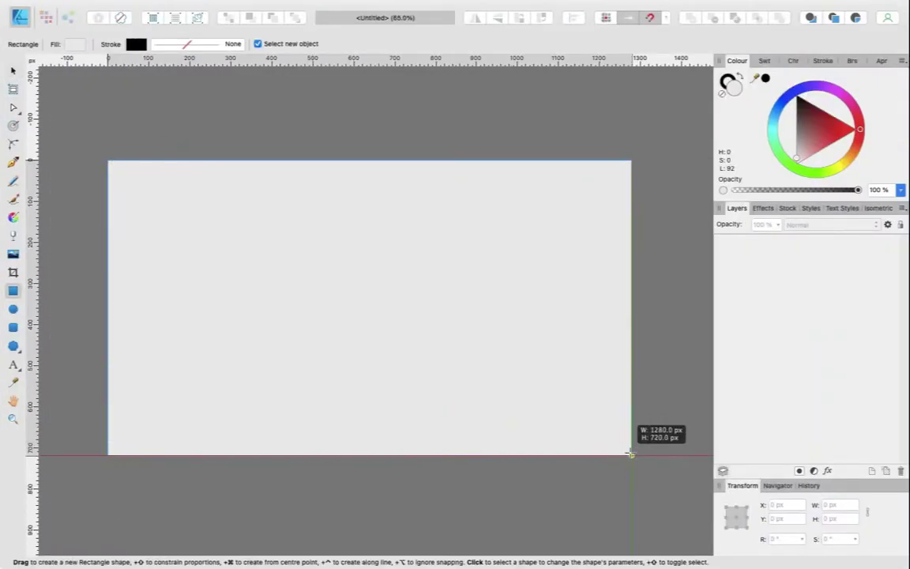
key(v)
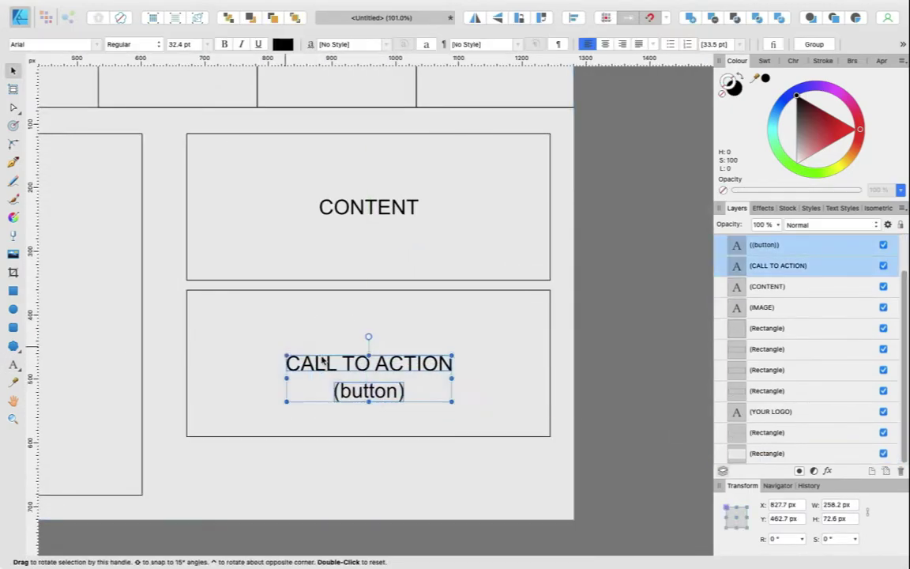
Step: Wrap the whole wireframe in a new artboard and start renaming it Sketch
click(13, 88)
drag(115, 203, 553, 449)
double_click(766, 244)
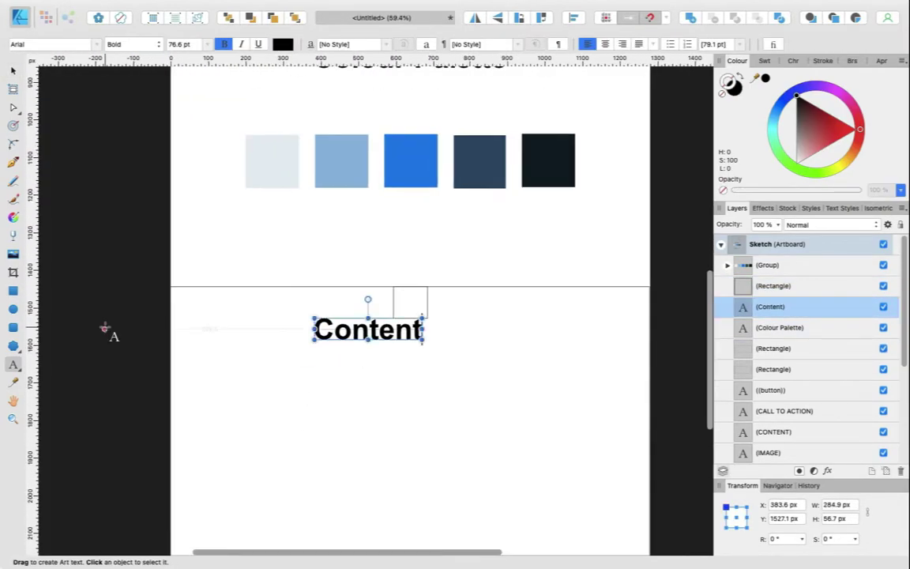
text(Web)
Step: Add a question line of art text under the Web Content heading
key(Escape)
click(128, 270)
scroll(128, 271, down, 1)
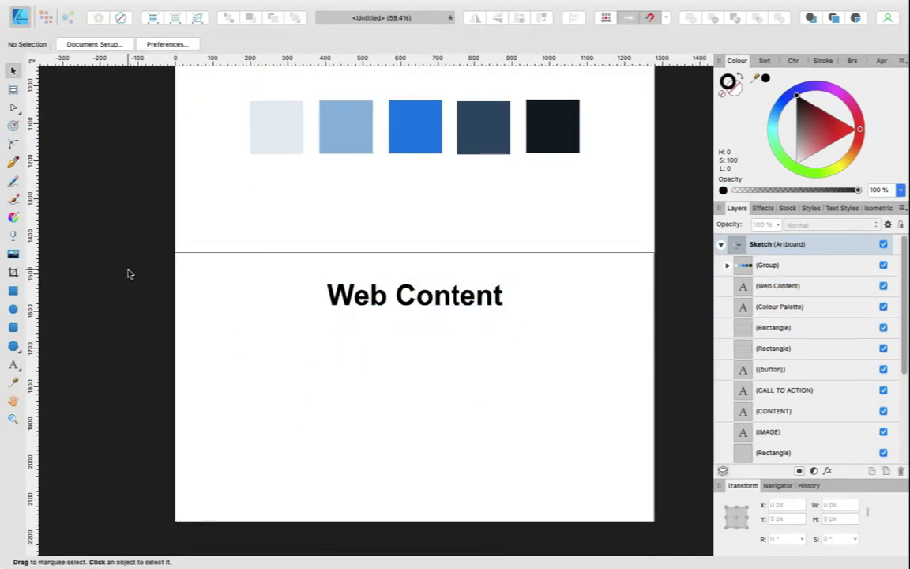
scroll(128, 274, down, 1)
scroll(127, 273, down, 1)
key(t)
click(196, 338)
text(Have you struggle with your mental he)
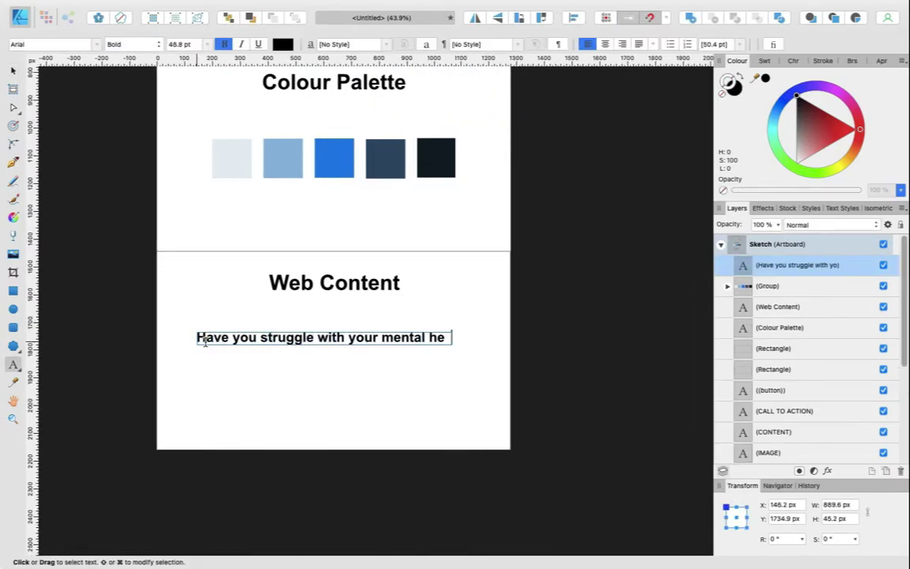
text(alth?)
key(Escape)
Step: Set the question's font style, shrink it and centre it under Web Content
click(128, 45)
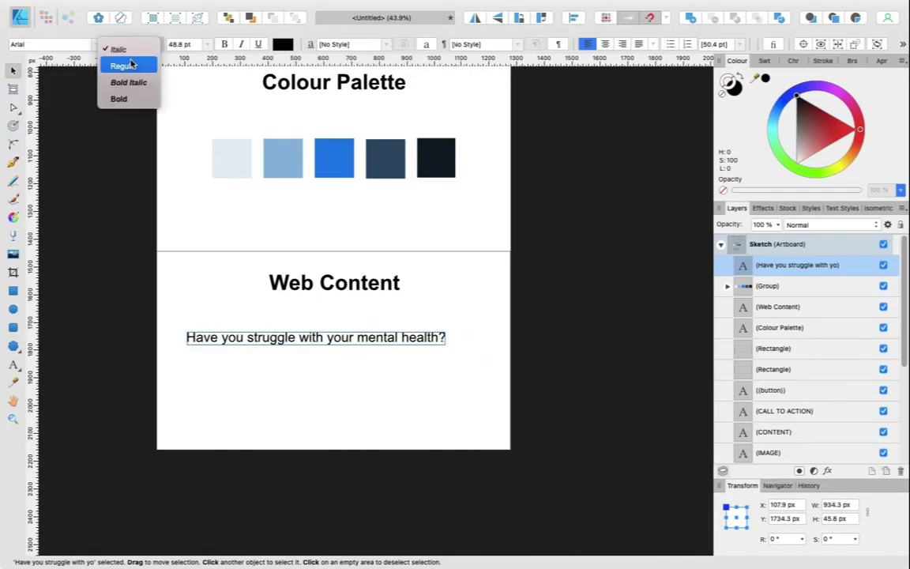
scroll(319, 345, up, 3)
drag(267, 358, 424, 347)
scroll(424, 347, down, 2)
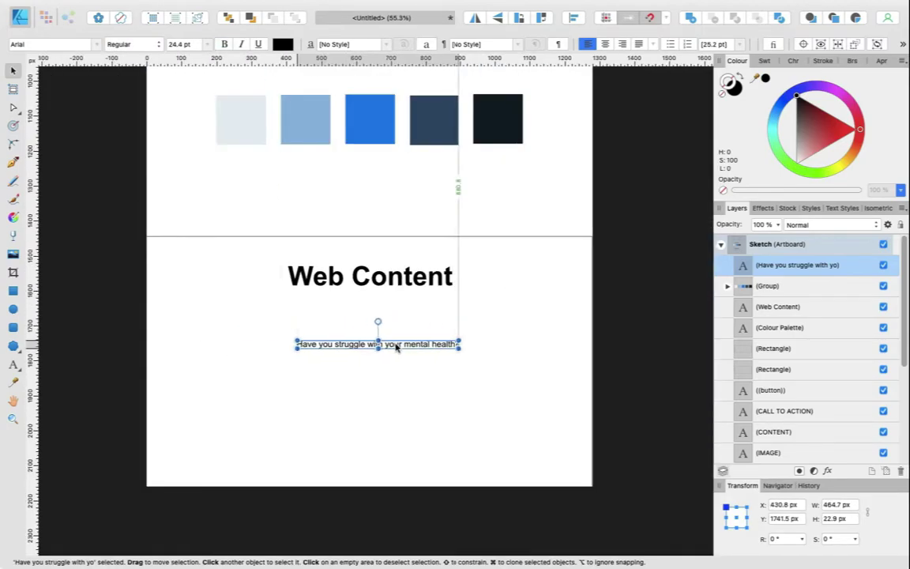
Step: Duplicate the question onto a second line and rewrite it as the therapy sentence
click(366, 345)
drag(366, 344, 365, 362)
double_click(365, 362)
text(Don't waste your time on your emotions and just content to a professional ther)
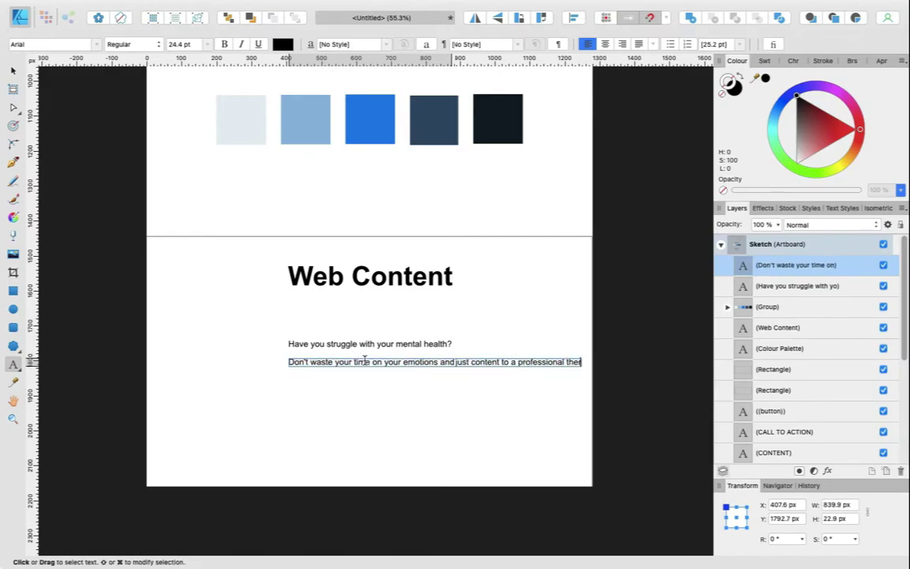
text(apy)
scroll(579, 366, up, 2)
right_click(575, 362)
key(Escape)
key(Escape)
Step: Duplicate the sentence onto a third line reading bold 'CONTENT NOW'
scroll(474, 371, down, 1)
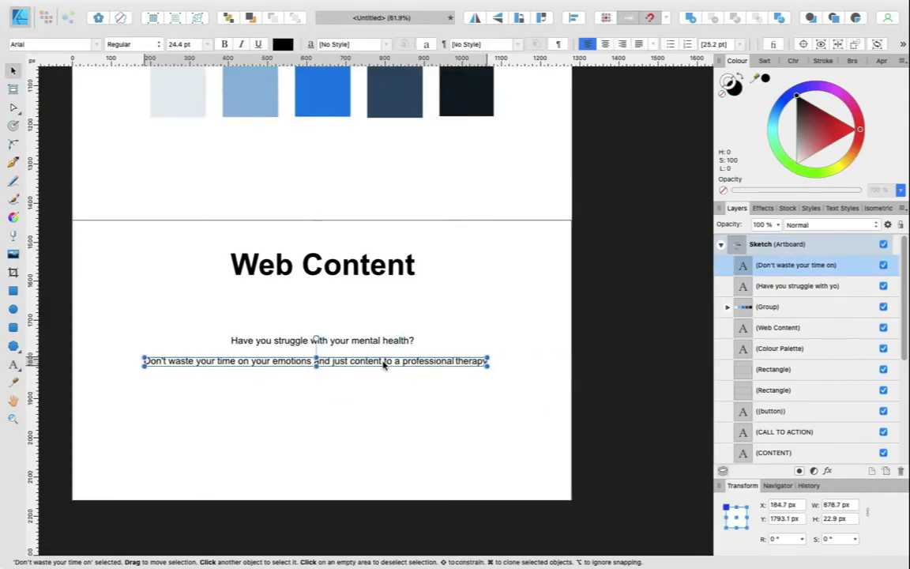
drag(390, 380, 377, 387)
double_click(377, 383)
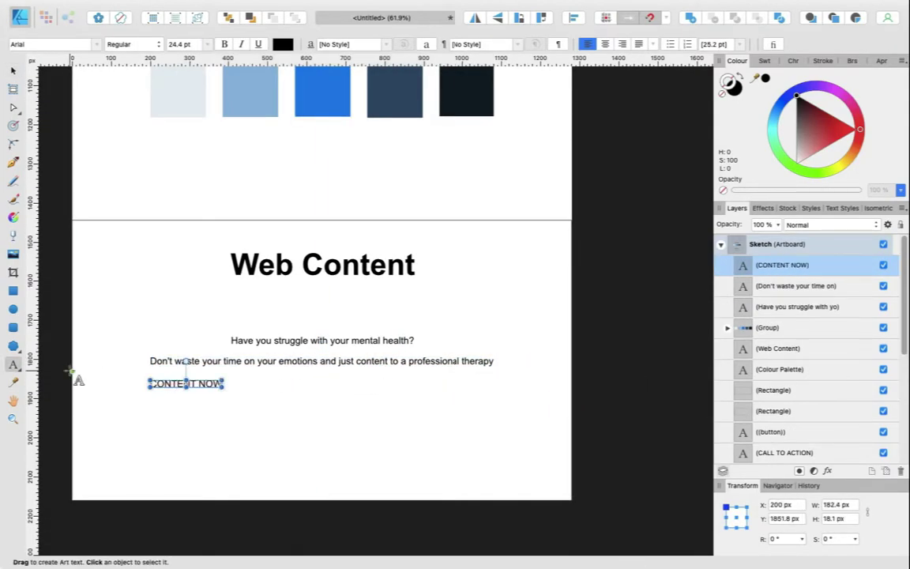
key(Escape)
click(133, 44)
Step: Centre the three web-copy lines and place a copy of the question under the swatches
shift+click(322, 360)
shift+click(323, 340)
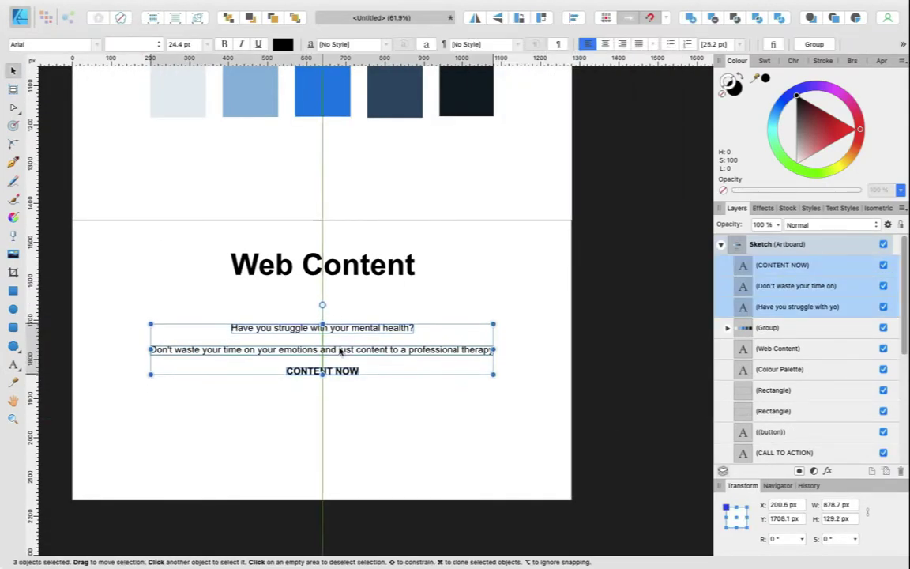
click(101, 300)
ctrl+scroll(342, 300, up, 3)
ctrl+scroll(341, 301, down, 3)
drag(347, 433, 348, 206)
ctrl+scroll(288, 276, up, 3)
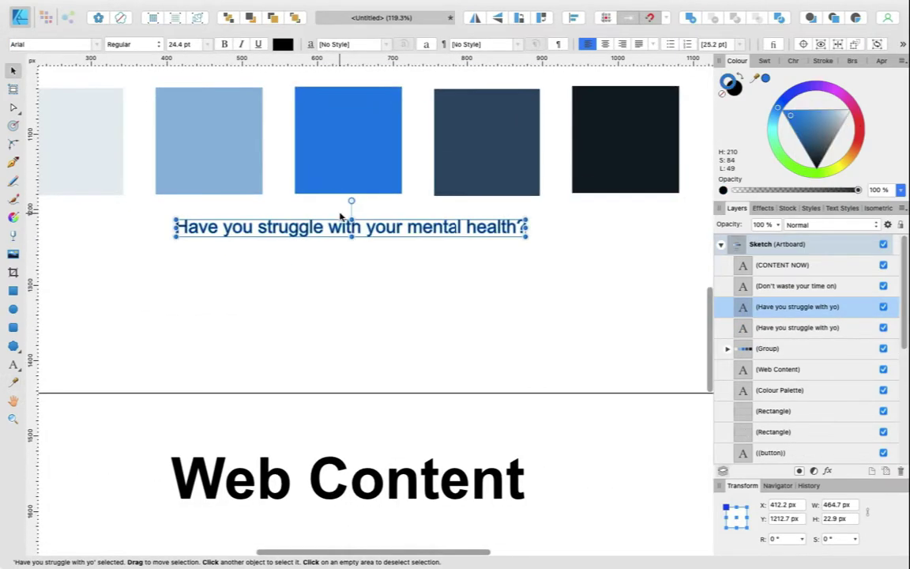
Step: Start the hex label with '#' and colour it from the blue swatch
text(#)
click(341, 228)
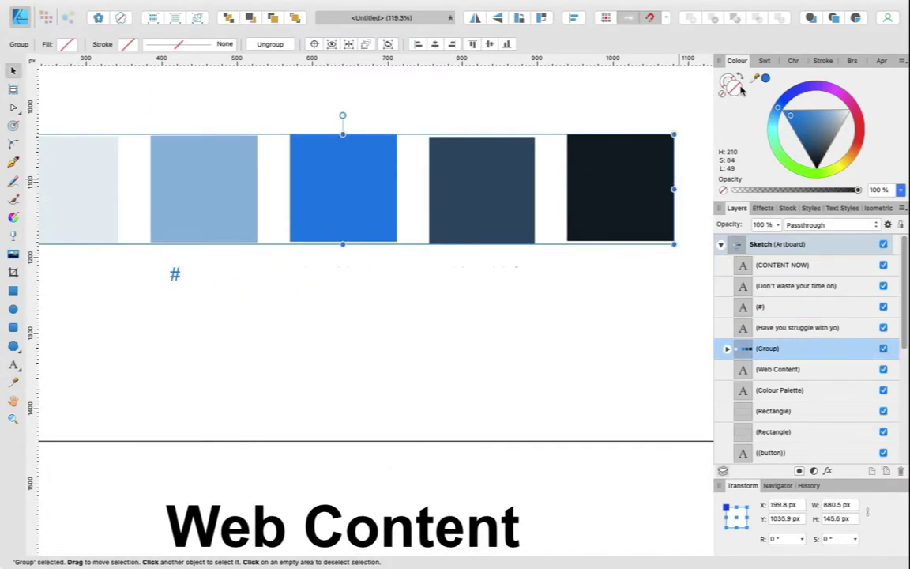
double_click(341, 228)
click(176, 274)
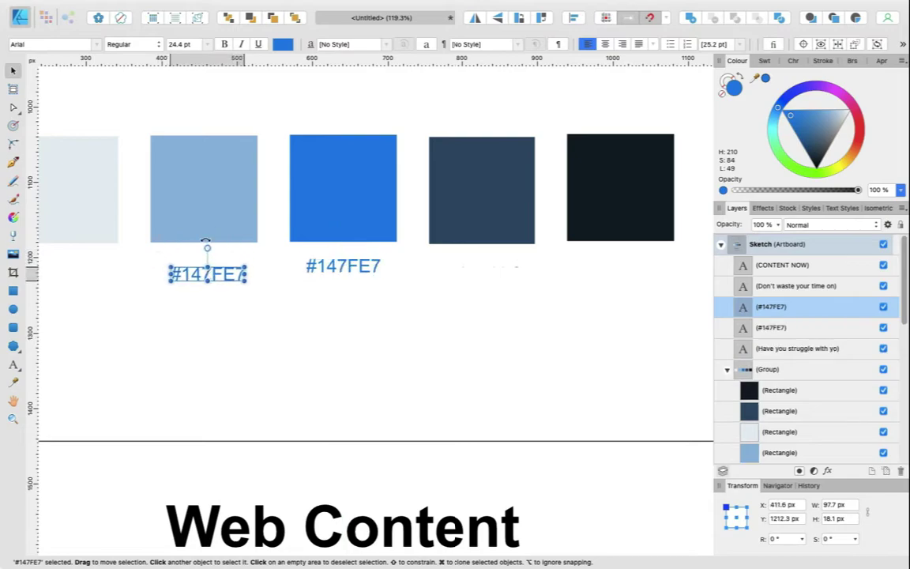
Step: Label the light-blue swatch #8EB7DF and the palest swatch #E6ECF1
click(357, 301)
double_click(240, 270)
double_click(244, 312)
text(8EB7DF)
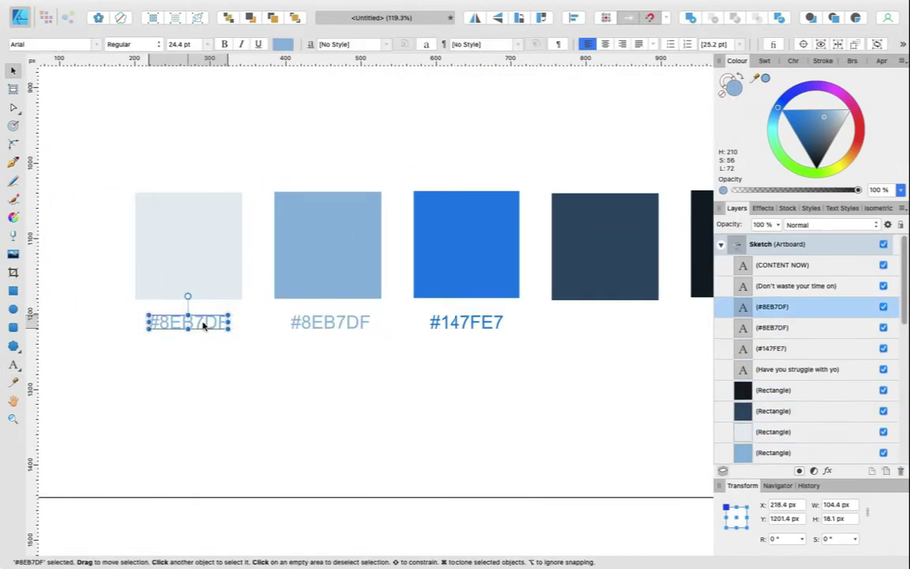
click(188, 261)
double_click(187, 321)
text(E6ECF1)
Step: Label the dark swatch #304D69 and copy a label under the black swatch
scroll(172, 376, right, 5)
click(402, 327)
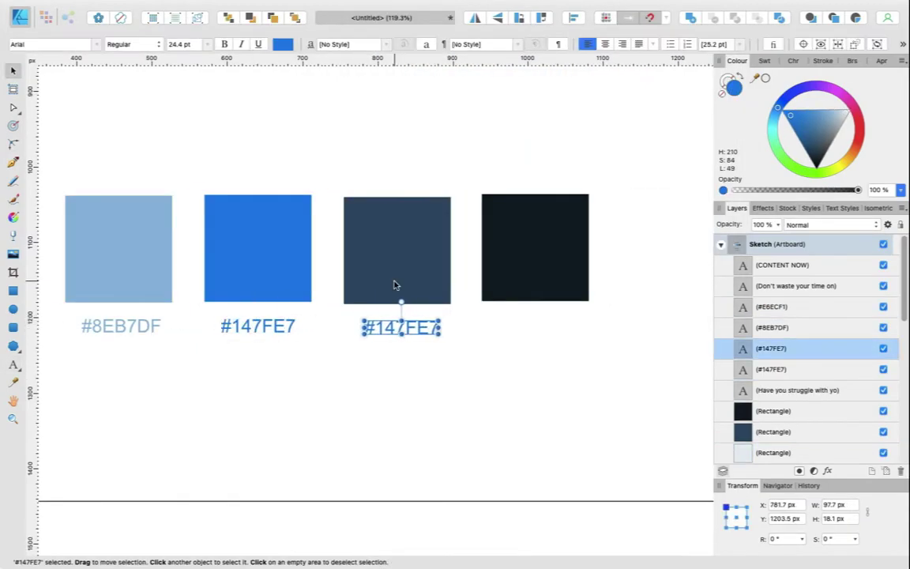
text(304D69)
click(534, 278)
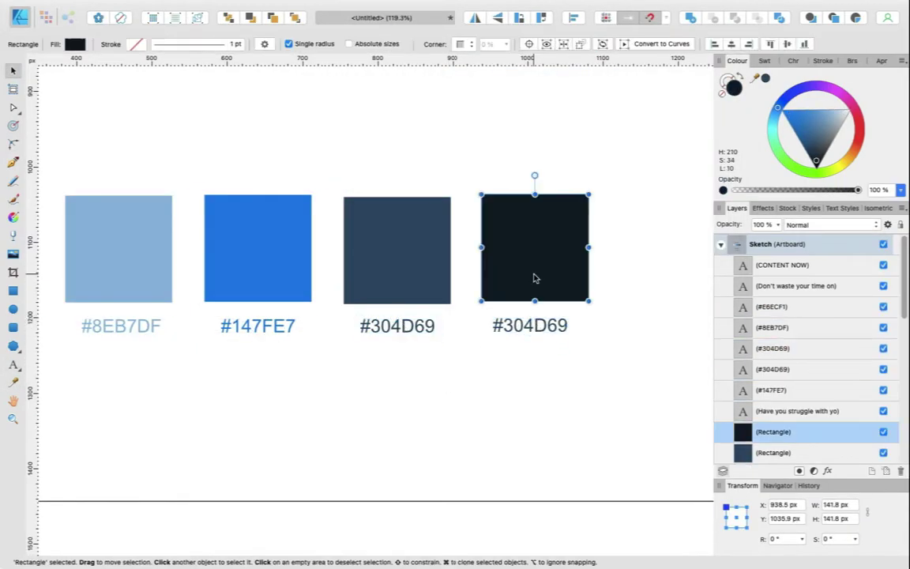
click(534, 325)
drag(540, 318, 540, 325)
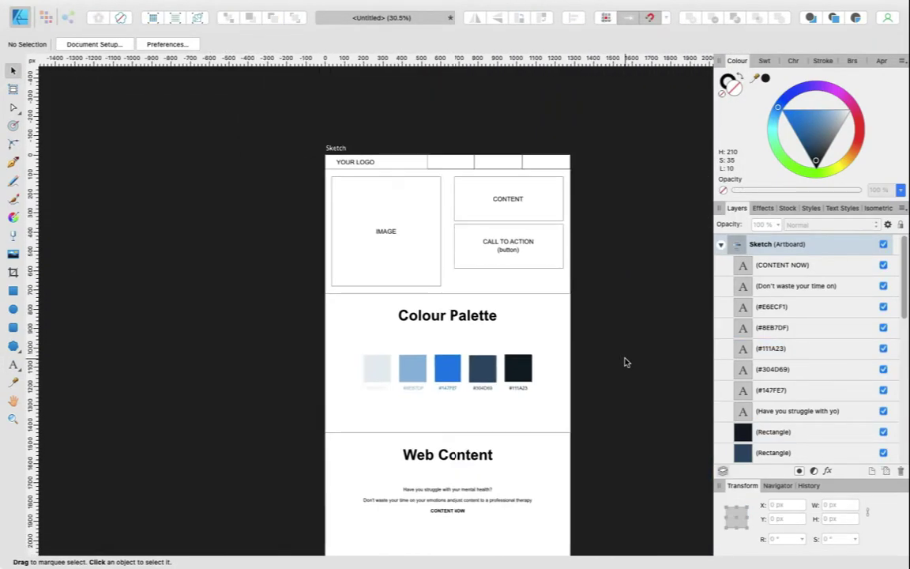
Step: Duplicate Sketch as a shortened 'Low Fedility Prototyping' artboard and paste YOUR LOGO into the Logo artboard
key(ctrl+a)
key(ctrl+j)
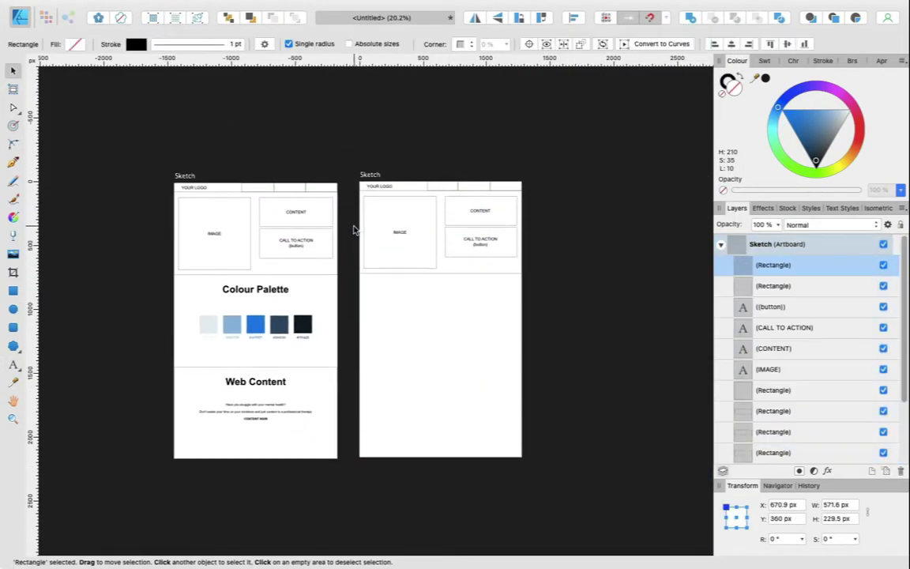
text(Prototyping)
key(Return)
drag(377, 529, 377, 278)
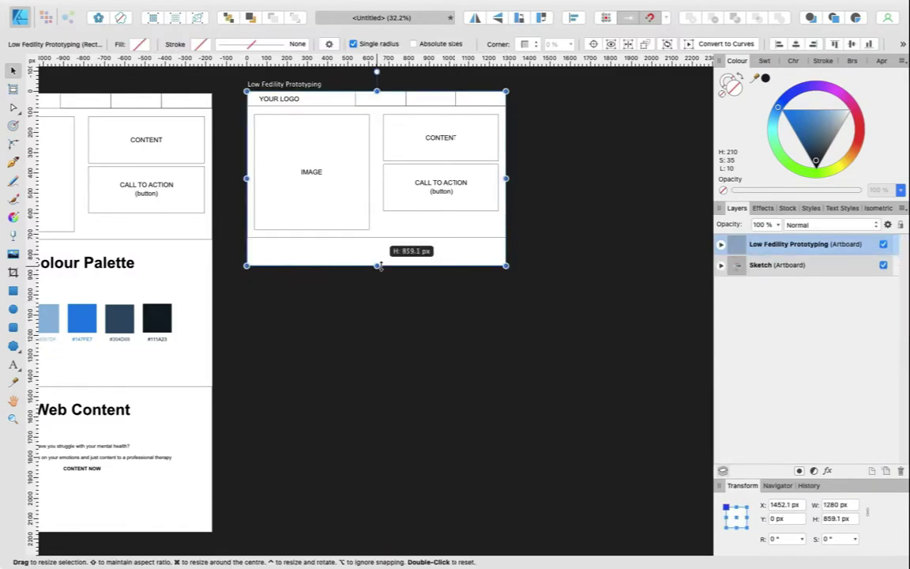
scroll(359, 244, up, 5)
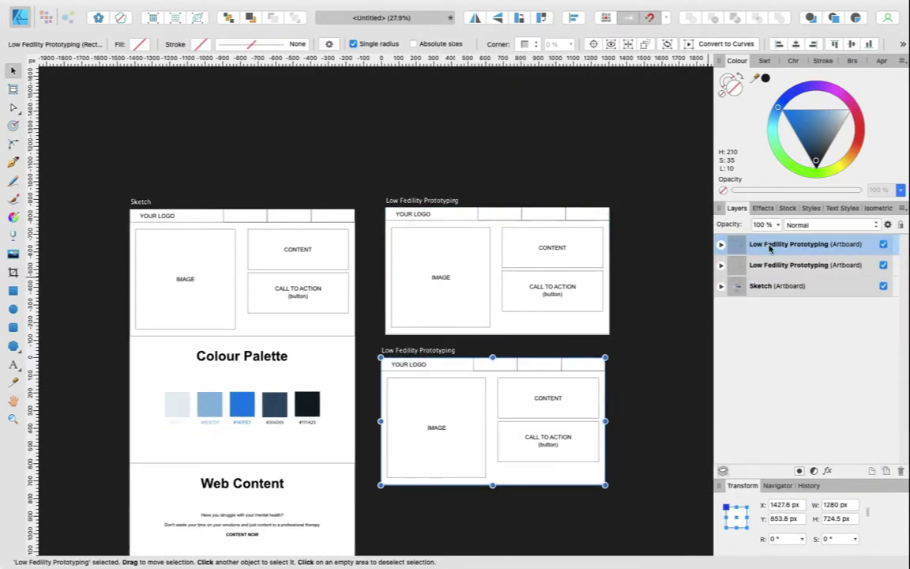
key(ctrl+v)
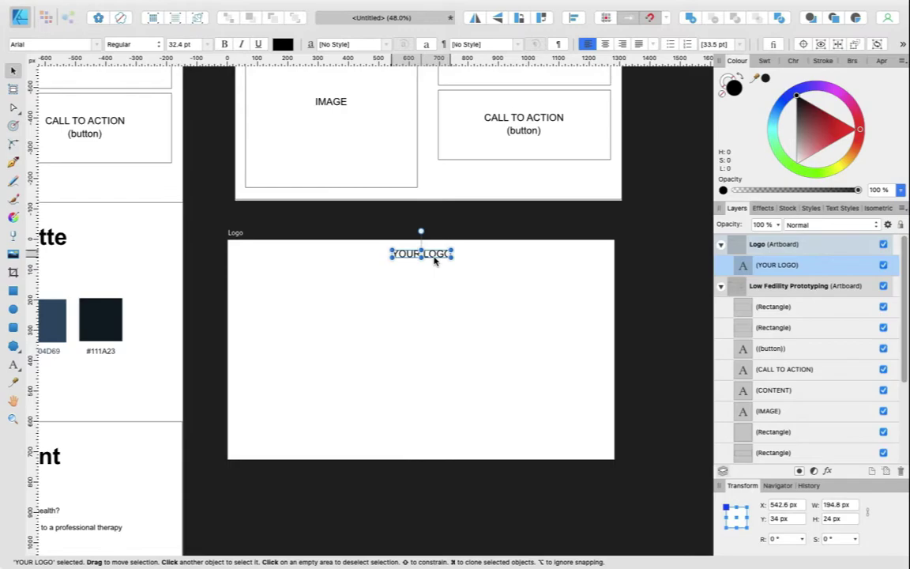
scroll(432, 260, up, 3)
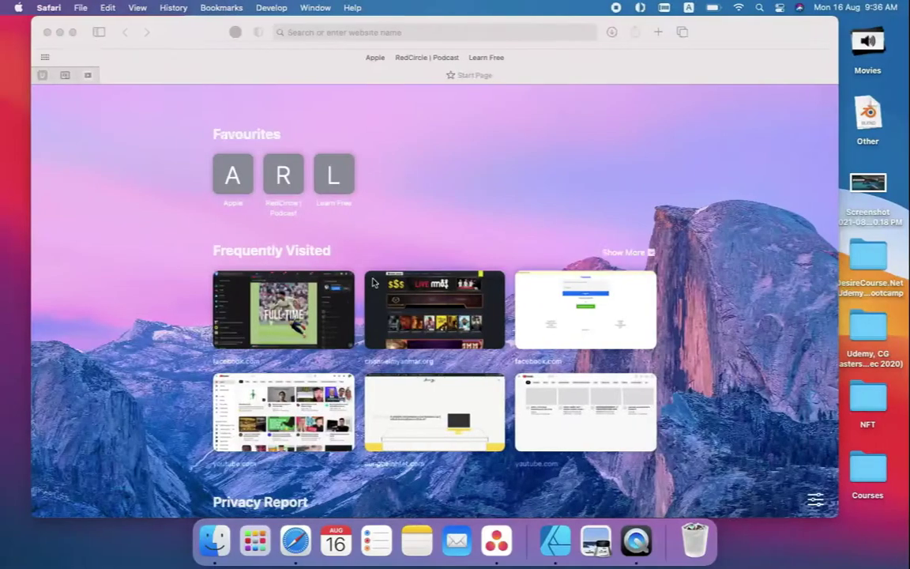
Step: Google 'mental health logo', leave Responsive Design Mode, then search 'brain cartoon'
text(th logo)
key(Return)
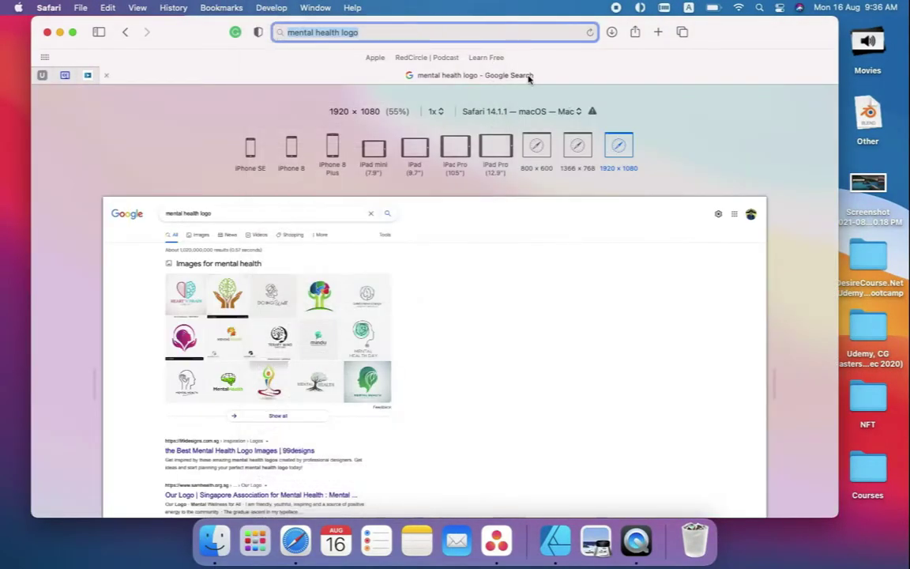
click(271, 7)
click(261, 52)
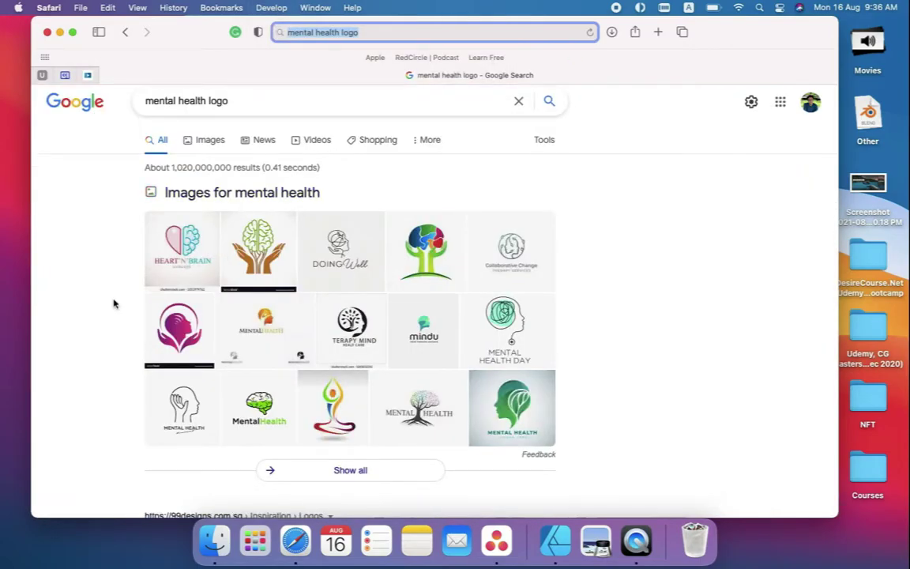
text(brain)
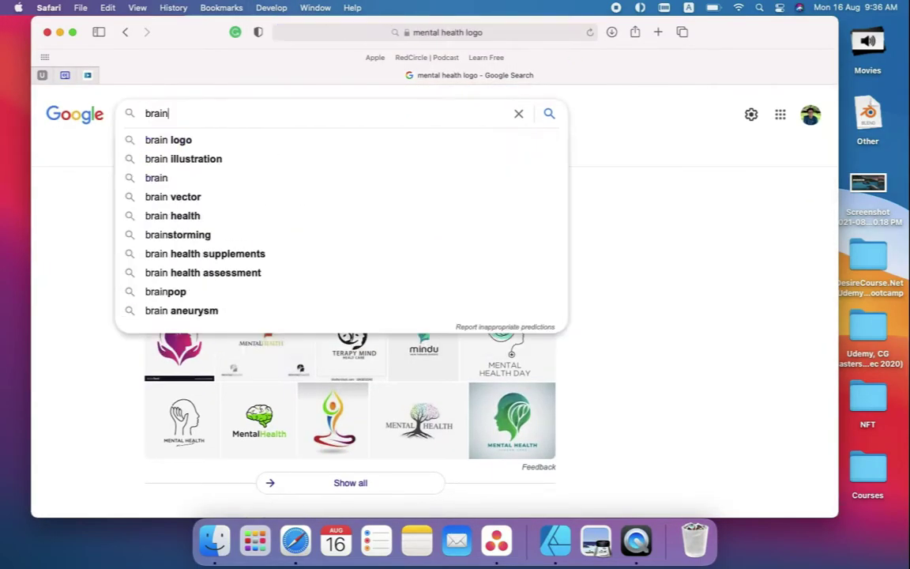
text( cartoon)
key(Return)
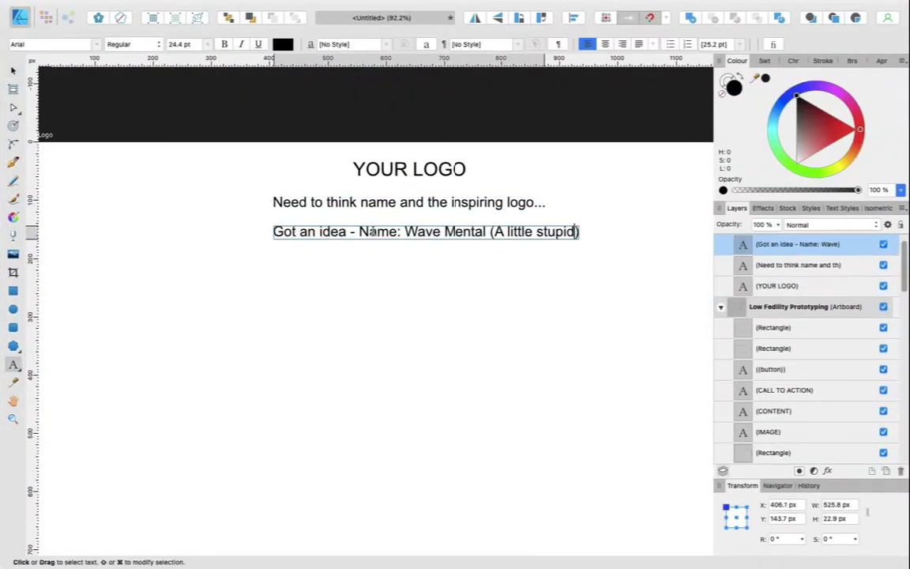
Step: Delete the bracketed aside and centre the 'Got an idea' line on the artboard
drag(493, 231, 654, 259)
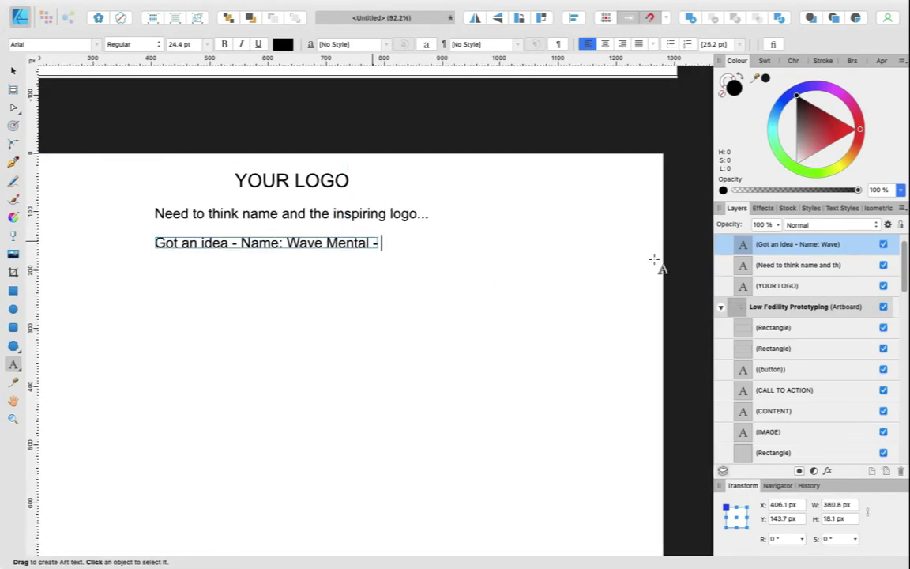
key(BackSpace)
key(BackSpace)
key(BackSpace)
key(Escape)
click(355, 182)
click(334, 244)
scroll(371, 241, down, 2)
drag(371, 241, 396, 242)
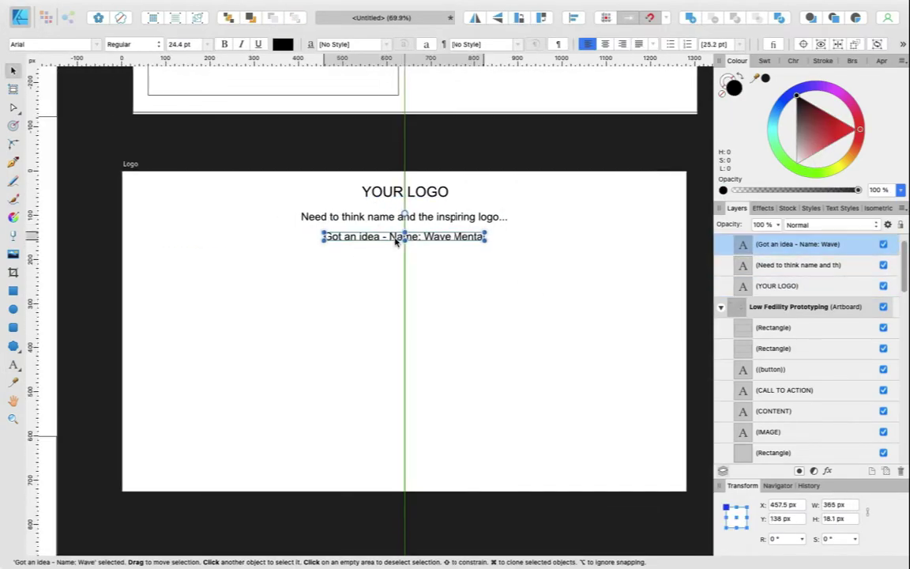
Step: Add a keyword line reading 'Watery, Spiritual, Modern Design', correcting the Spritual typo
key(t)
click(142, 290)
drag(158, 290, 192, 309)
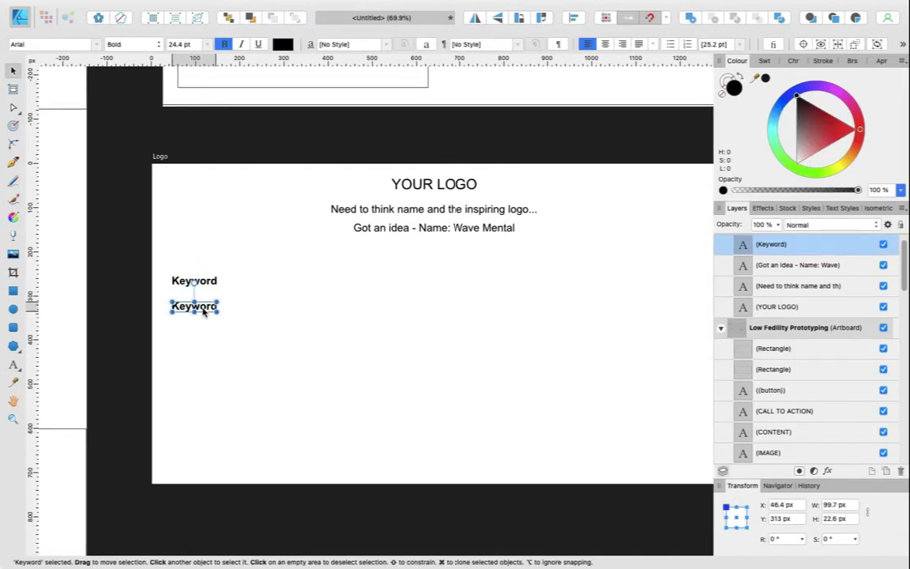
double_click(203, 309)
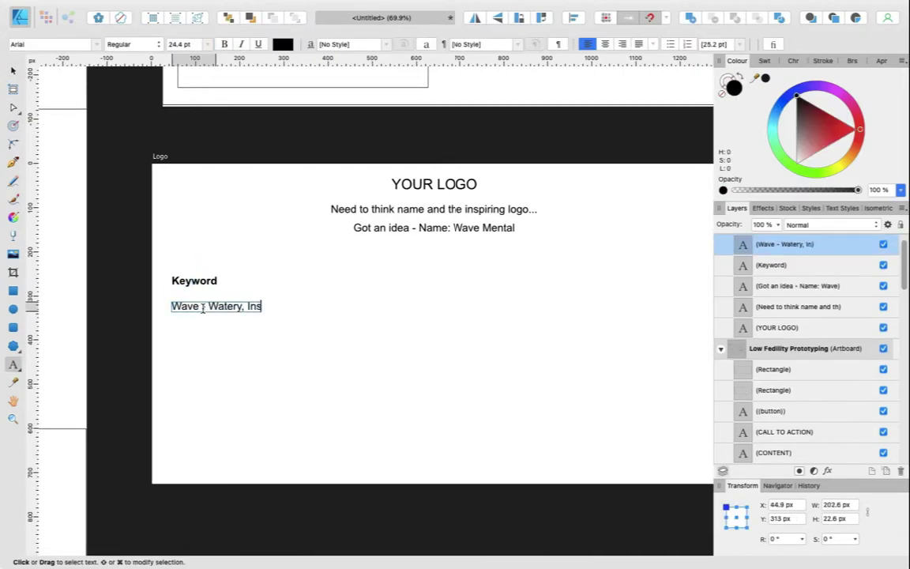
right_click(265, 308)
click(276, 278)
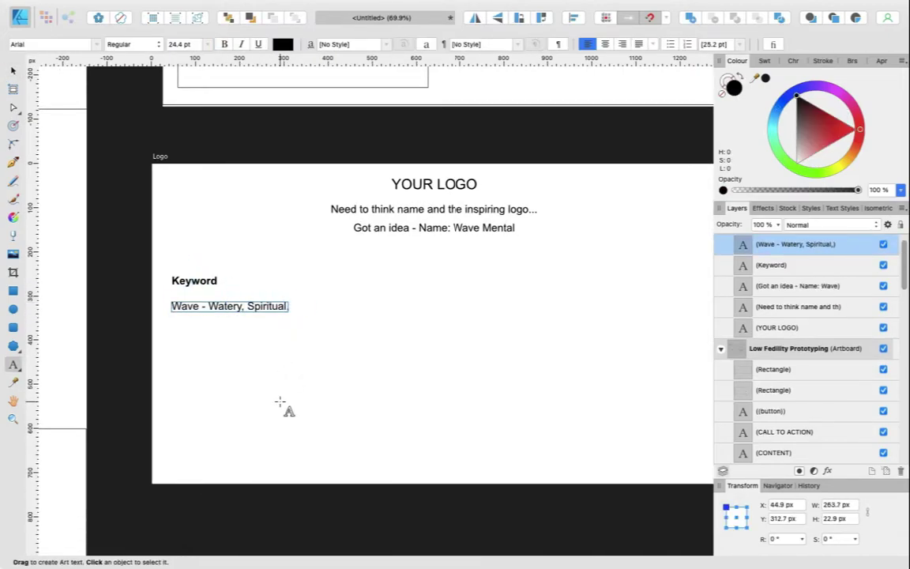
text(Modern Design)
key(Escape)
click(290, 312)
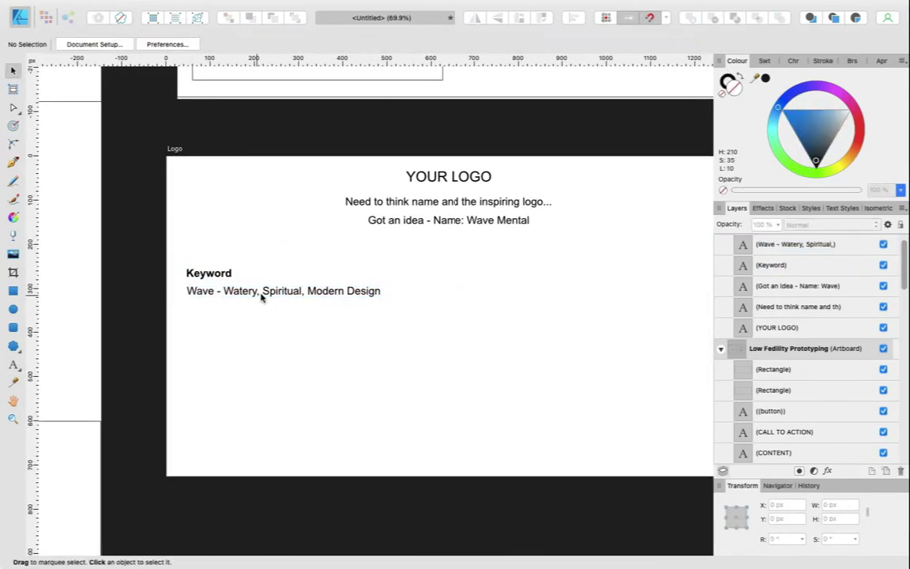
Step: Copy the Keyword heading lower down and retype it as 'Colour Palette'
drag(209, 273, 208, 336)
double_click(209, 334)
text(Colour Palette)
key(Escape)
click(208, 274)
shift+click(319, 294)
drag(320, 294, 319, 357)
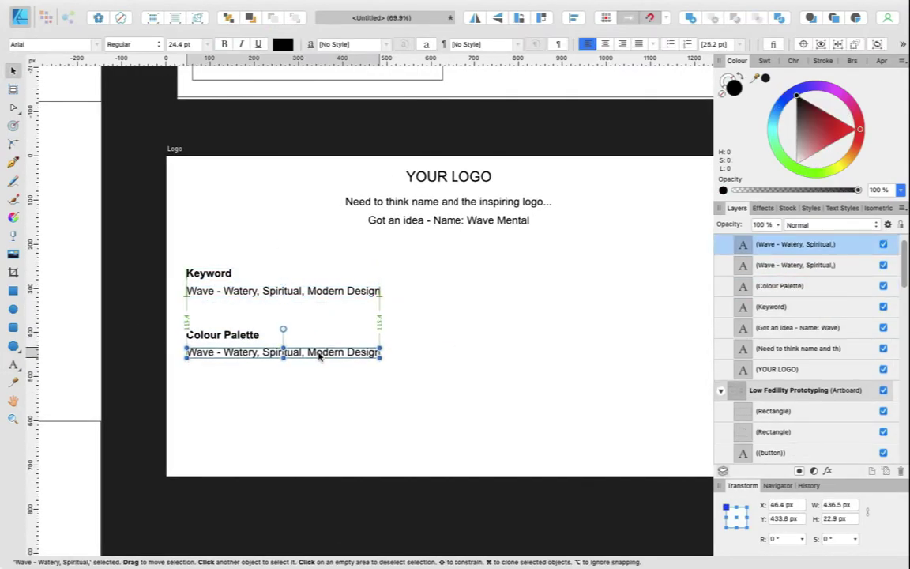
key(ctrl+z)
scroll(213, 357, up, 3)
Step: Draw a square swatch under the Colour Palette heading
key(m)
drag(197, 343, 260, 404)
key(v)
click(219, 377)
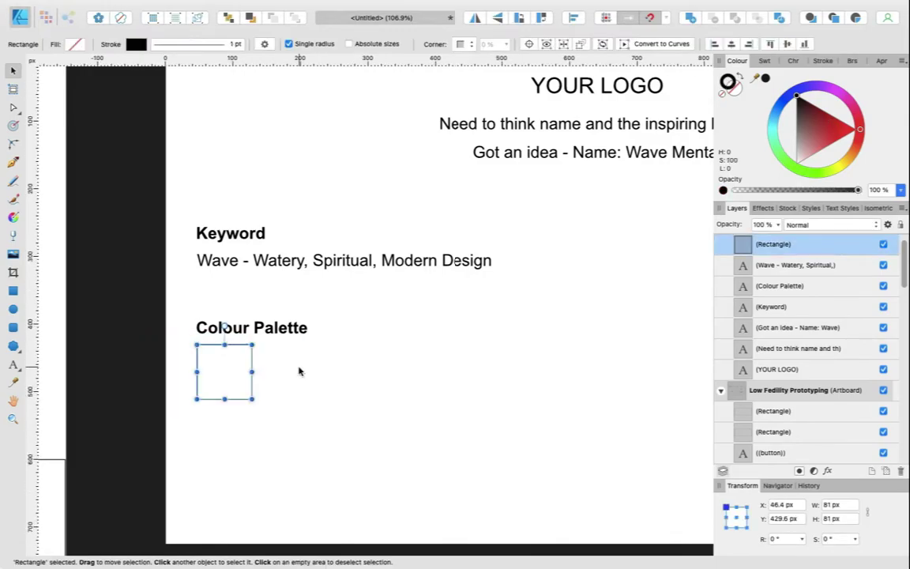
Step: Make two copies of the square and space all three evenly horizontally
key(ctrl+j)
drag(229, 371, 297, 371)
key(ctrl+j)
drag(411, 419, 185, 336)
click(573, 18)
click(630, 54)
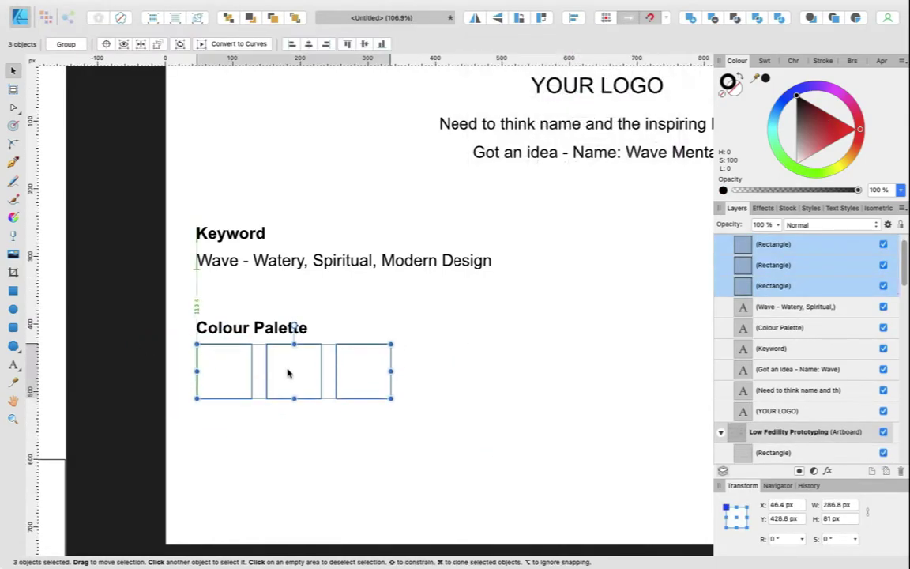
Step: Swap the squares' outlines to fills, remove strokes, and colour them pale lavender, bright blue, dark navy
click(266, 358)
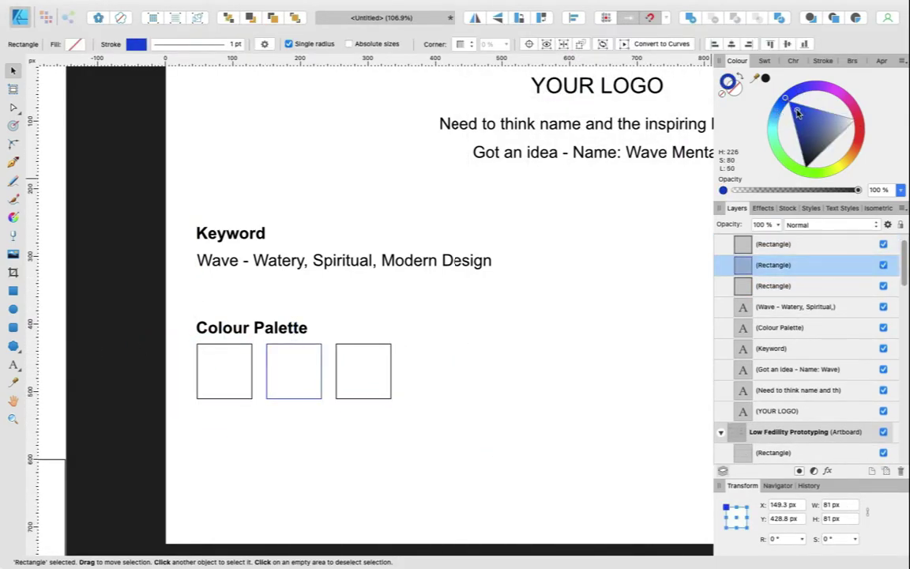
click(735, 85)
click(225, 371)
click(735, 86)
drag(411, 418, 186, 336)
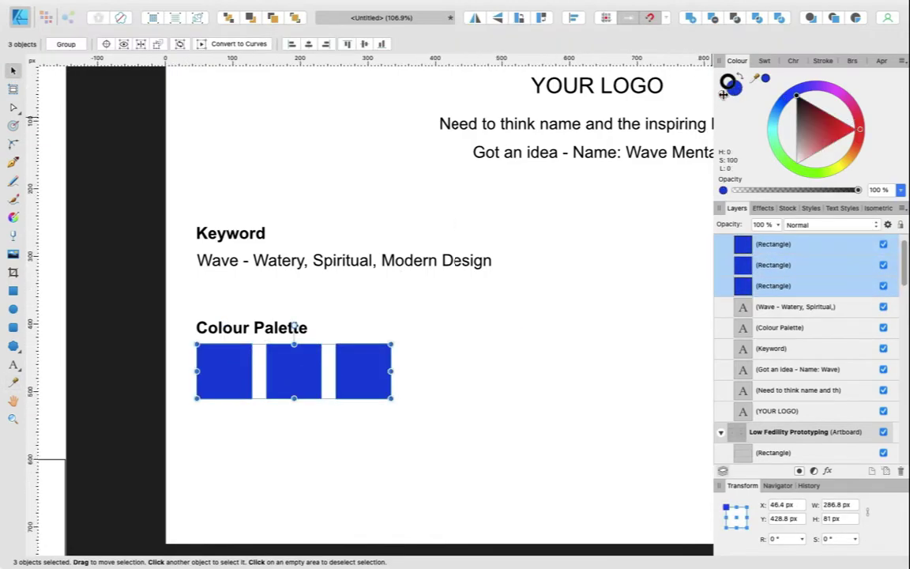
click(735, 85)
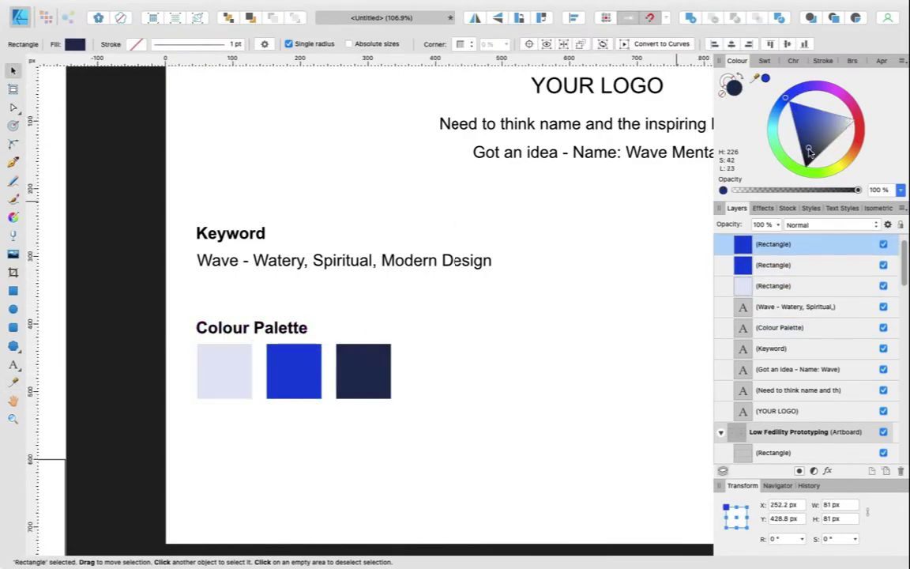
click(481, 345)
Step: Place a copy of the Colour Palette heading on the artboard's right side
scroll(481, 345, down, 3)
scroll(258, 433, down, 2)
click(120, 330)
drag(120, 330, 424, 263)
Step: Draw a large rectangle over the right half, send it to back, and nudge the heading
key(m)
drag(341, 168, 540, 400)
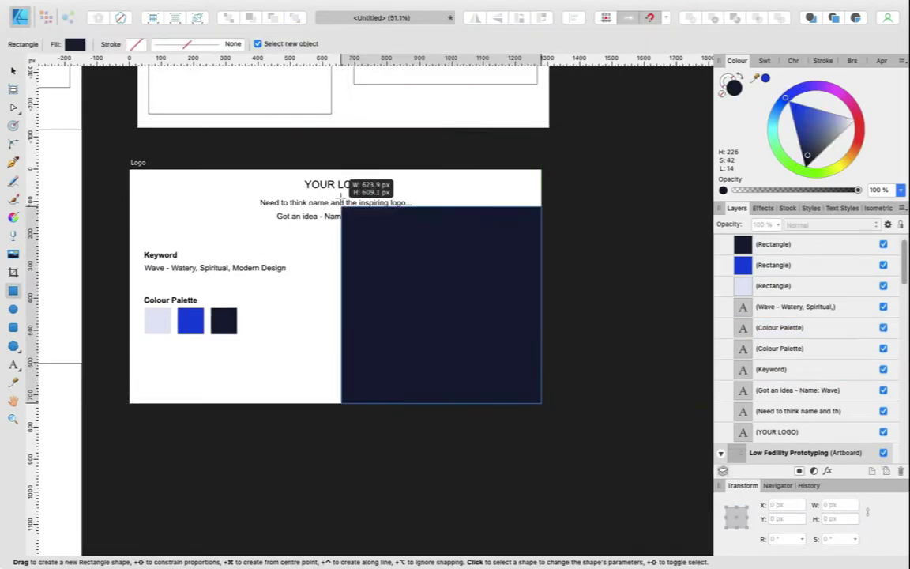
key(super+shift+bracketleft)
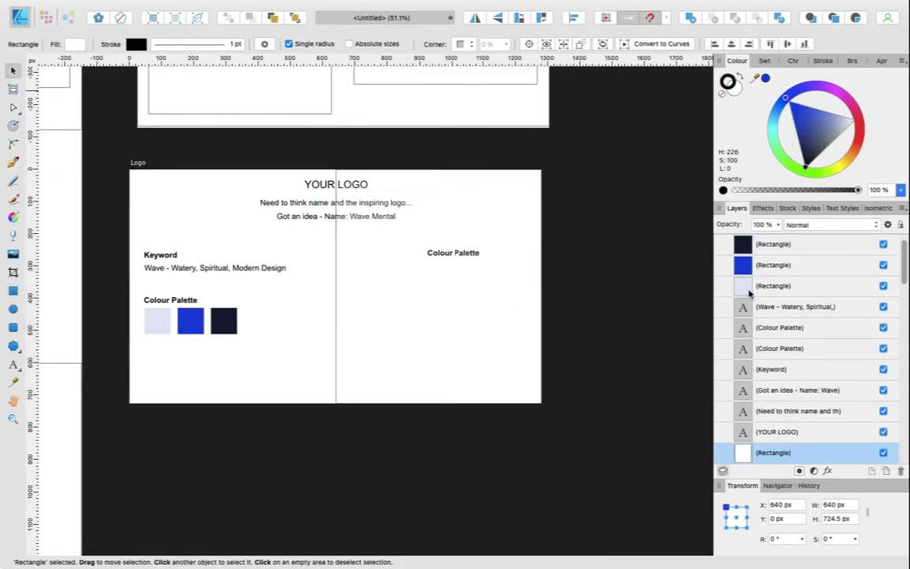
drag(448, 254, 452, 255)
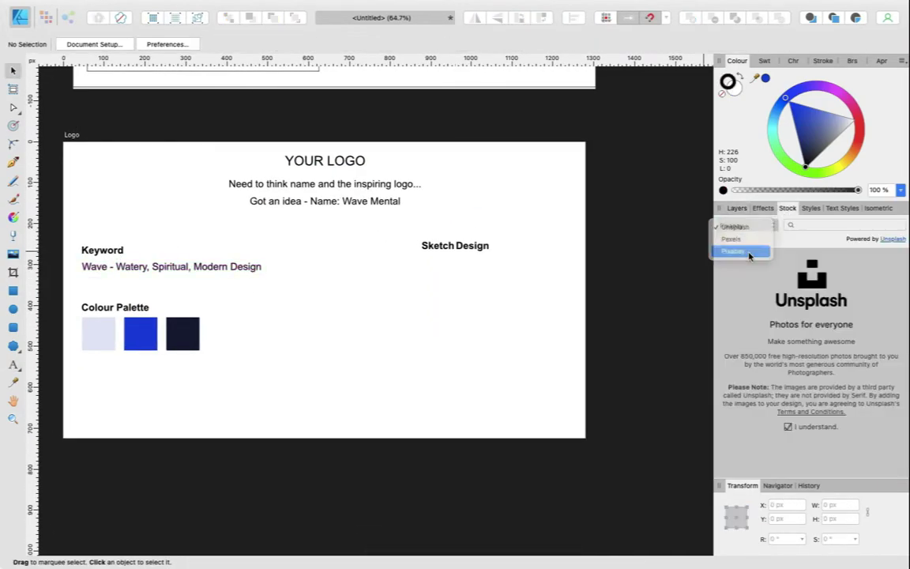
Step: Search Pixabay stock for water images, then Google 'water logo' in Safari
text(r)
key(Return)
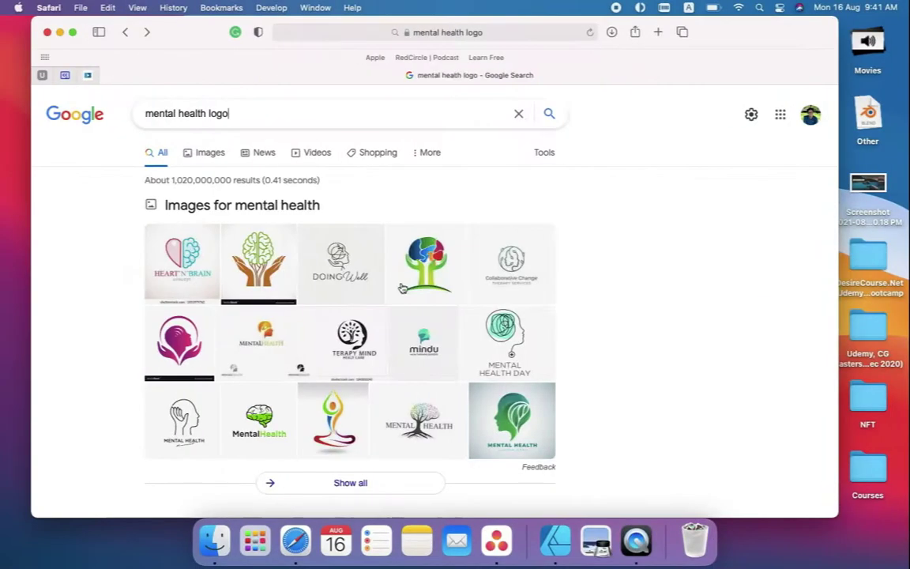
text(water logo)
key(Return)
Step: Change the Google search to 'wave logo' and return to Affinity Designer
click(162, 113)
key(BackSpace)
key(BackSpace)
key(BackSpace)
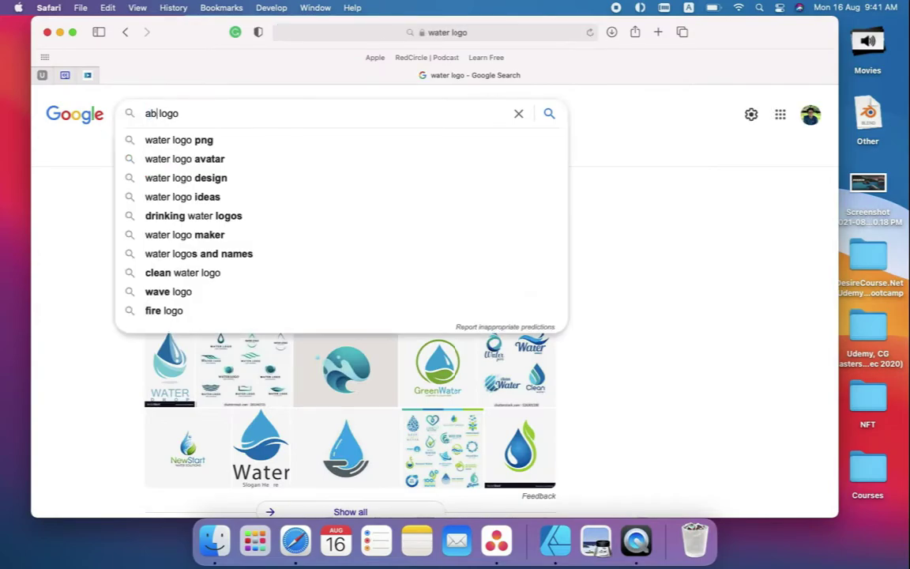
text(ve)
key(Return)
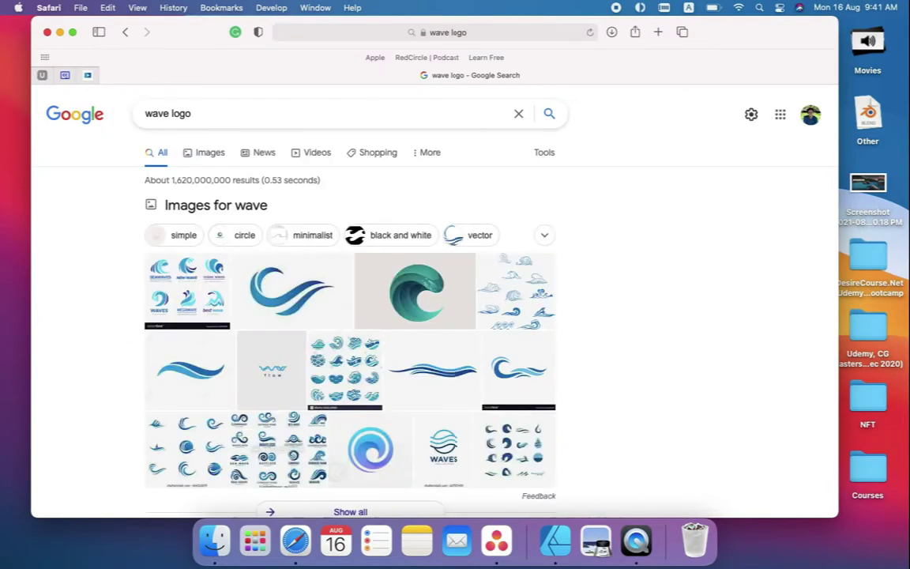
key(super+Tab)
scroll(437, 391, up, 2)
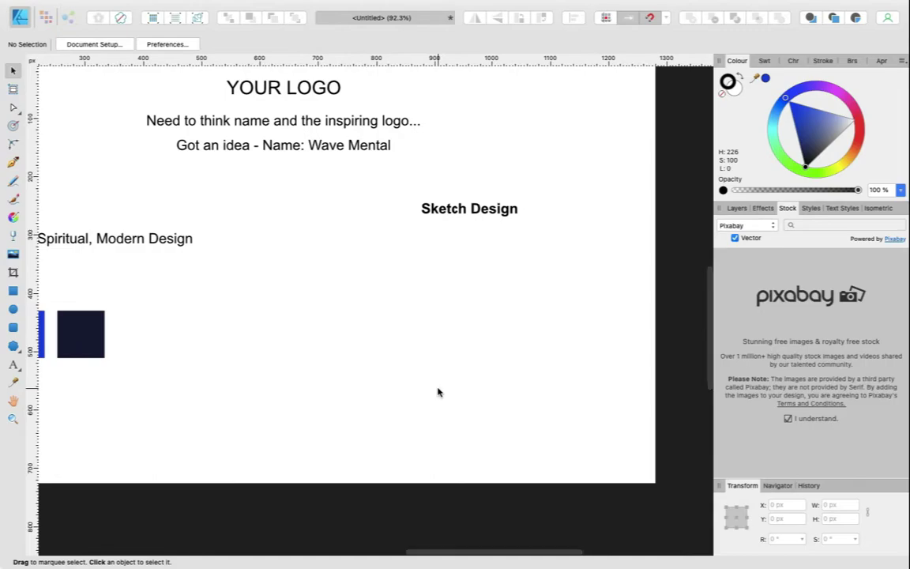
Step: Draw a circle below Sketch Design and position the brushed blue ring
key(m)
key(m)
drag(412, 263, 560, 412)
key(v)
drag(534, 353, 517, 337)
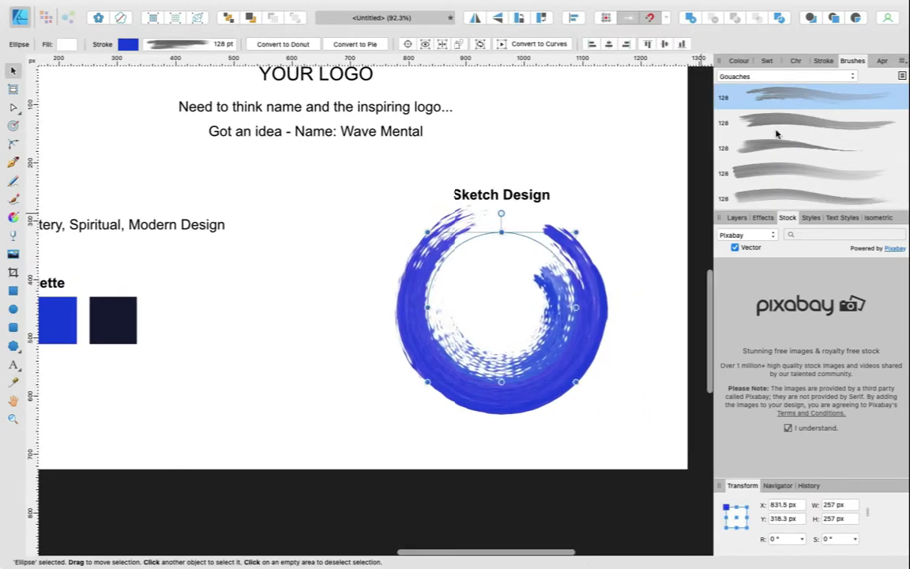
drag(536, 380, 522, 418)
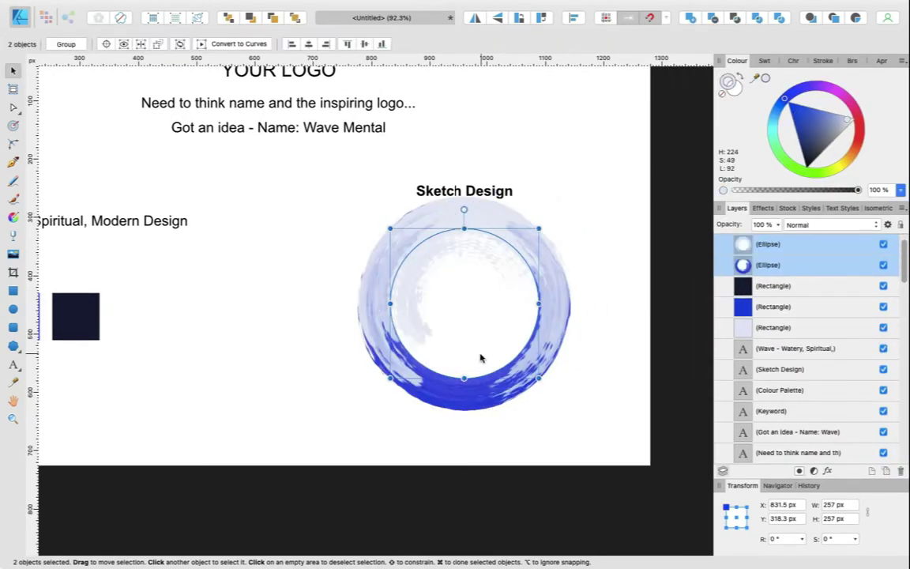
Step: Rotate the lighter top ring to -45° and lower its opacity
drag(464, 209, 368, 350)
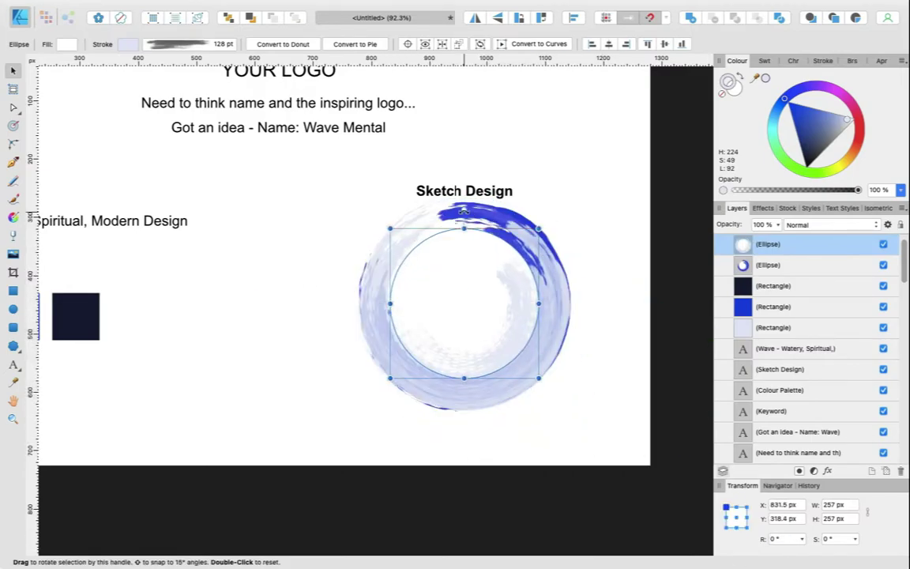
drag(368, 350, 531, 245)
click(396, 369)
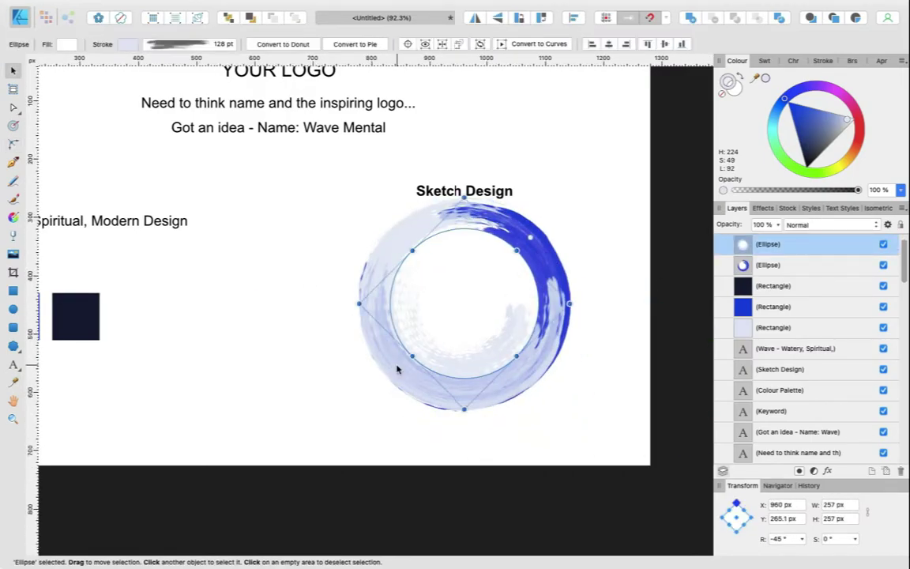
click(417, 371)
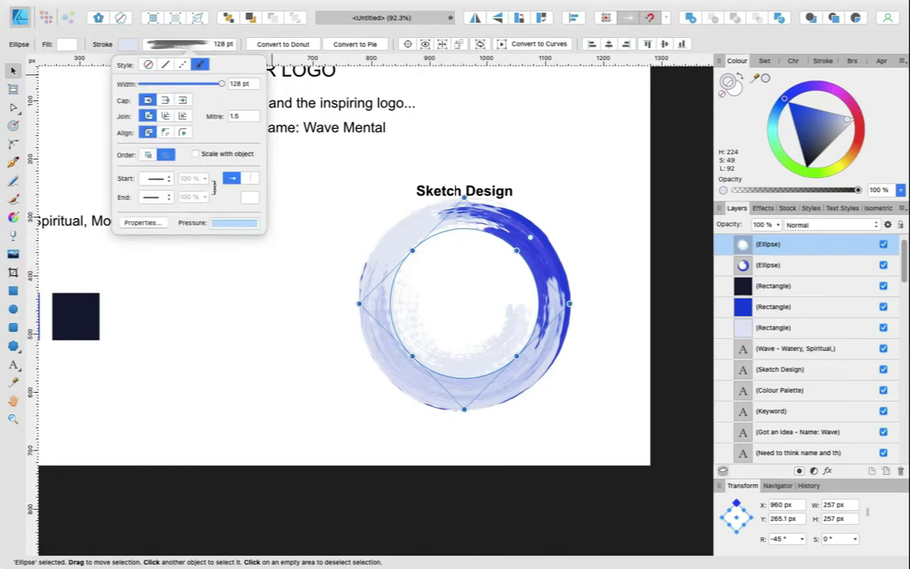
click(417, 372)
click(178, 44)
click(416, 369)
click(395, 315)
Step: Scale both rings down to a 124.5 px logo and group them
click(636, 357)
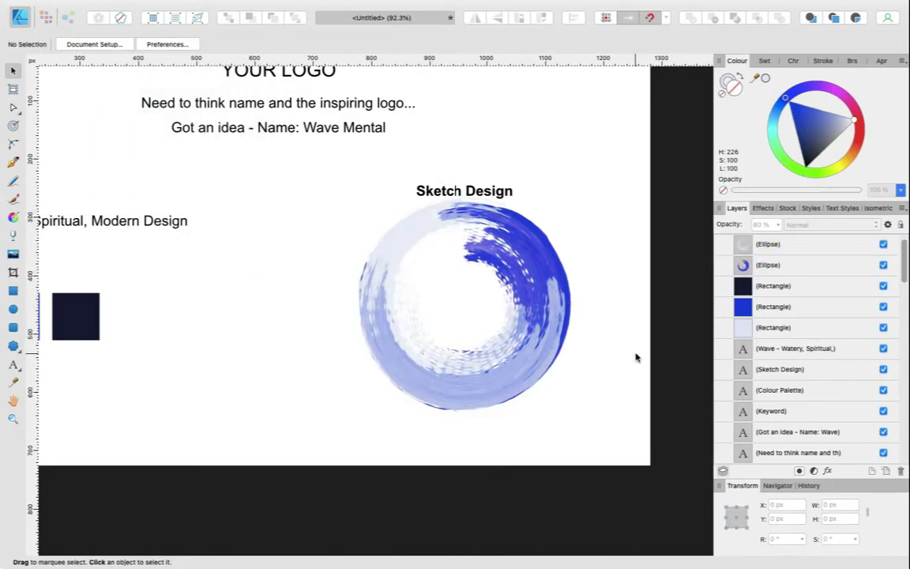
scroll(435, 341, down, 1)
click(413, 345)
click(619, 374)
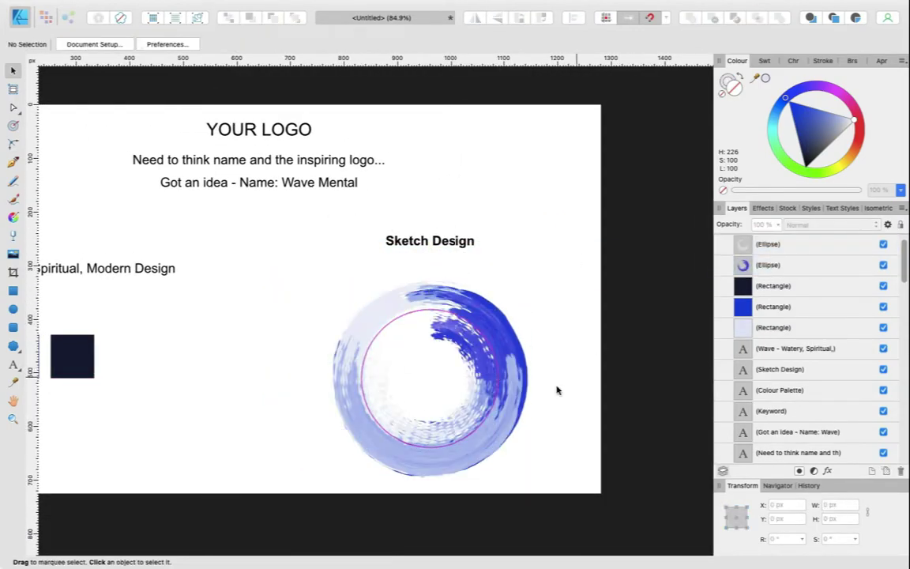
scroll(521, 395, down, 2)
click(427, 412)
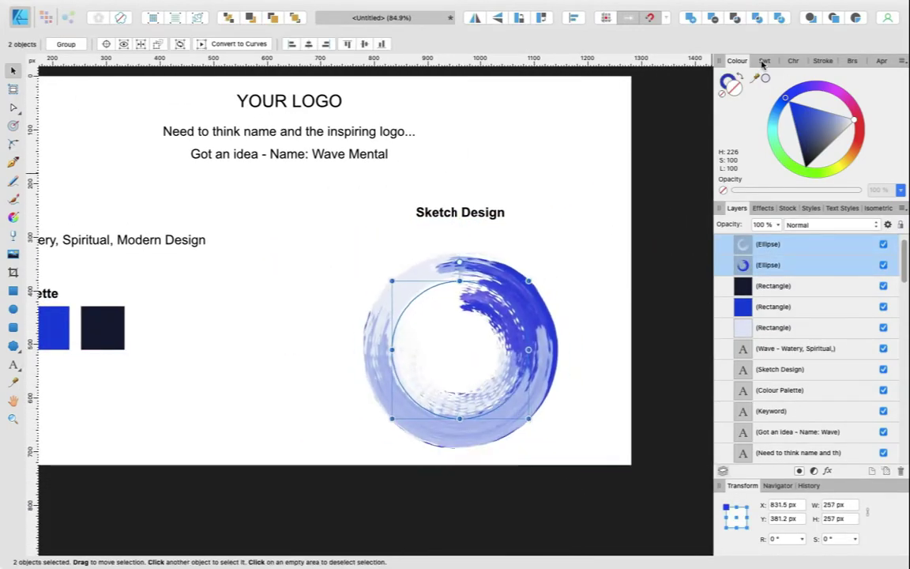
click(793, 61)
click(822, 61)
drag(528, 418, 494, 337)
key(ctrl+g)
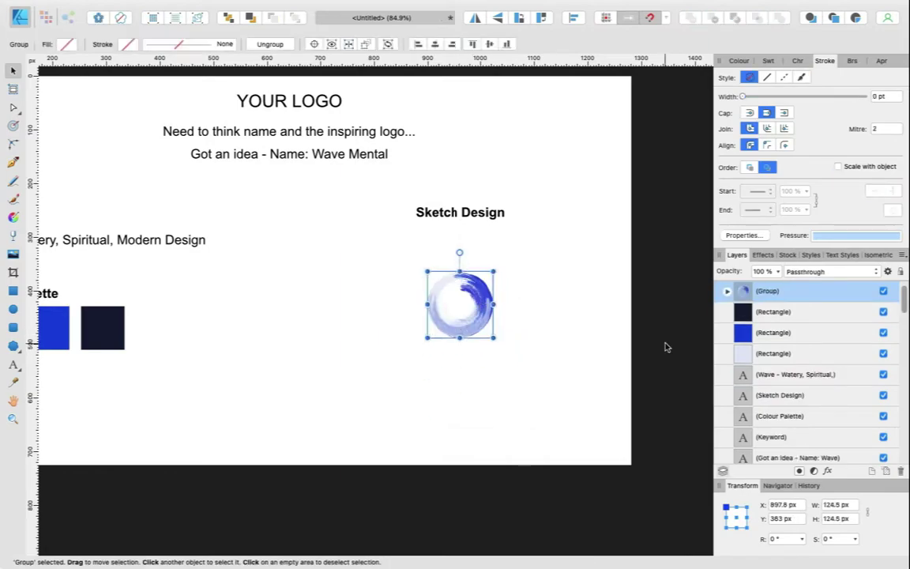
Step: Add a centred 'Wave Mental' text line under the logo
scroll(452, 299, up, 1)
click(610, 328)
drag(127, 235, 551, 331)
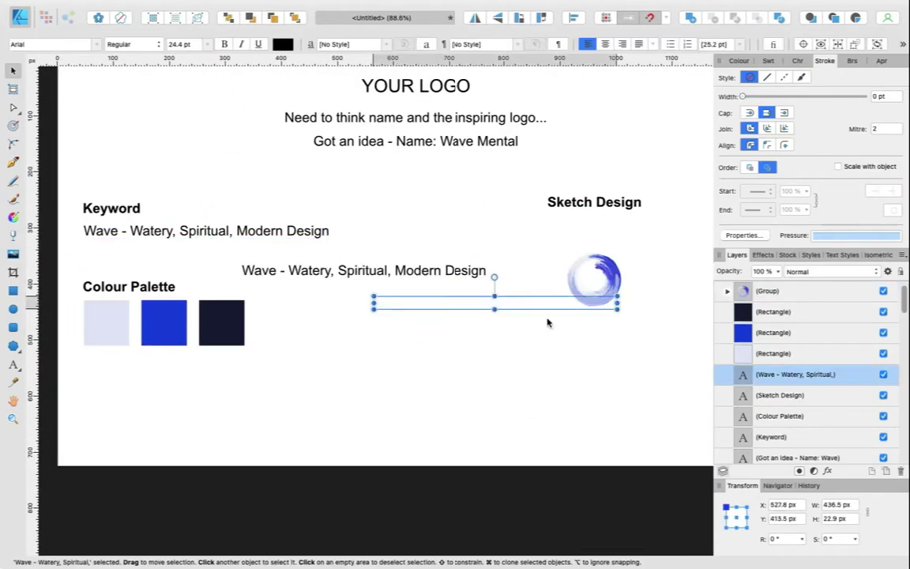
text(WaveMental)
key(Escape)
key(Escape)
drag(382, 315, 457, 310)
Step: Copy the Colour Palette heading below the palette as a Typography heading
scroll(459, 333, down, 2)
click(485, 298)
click(552, 287)
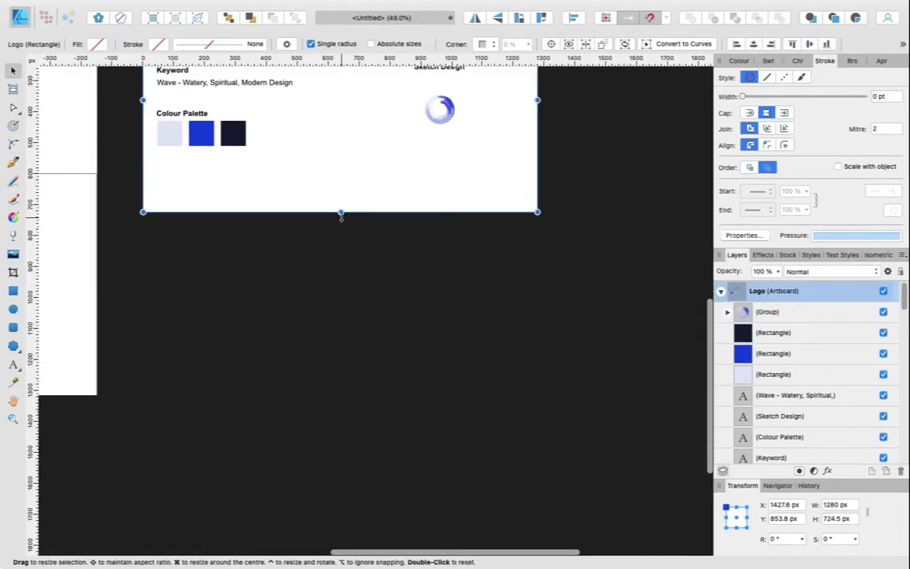
scroll(237, 237, up, 5)
drag(197, 139, 198, 275)
text(Tp)
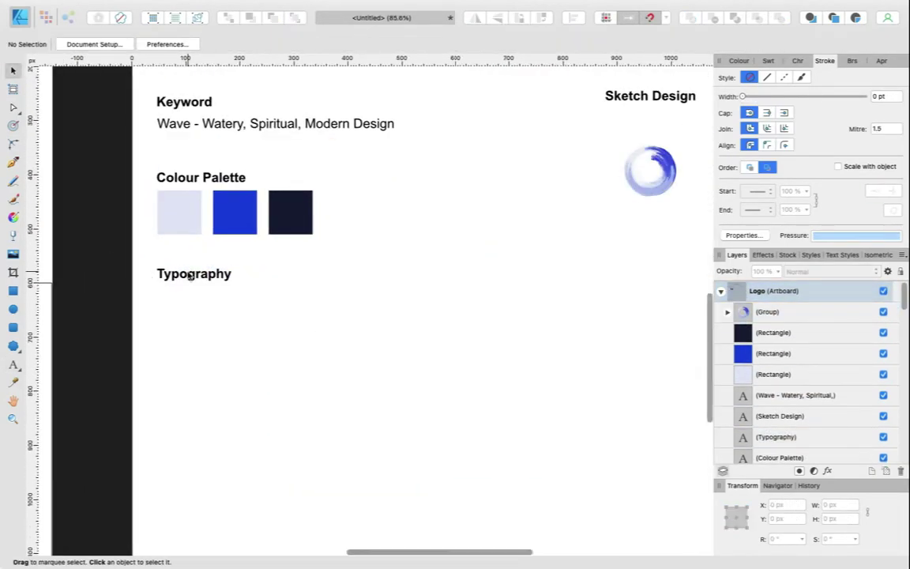
Step: Add an Avenir Next A–Z alphabet line under Typography at 42.2 pt
drag(222, 125, 221, 299)
click(51, 44)
click(32, 44)
text(a)
click(166, 424)
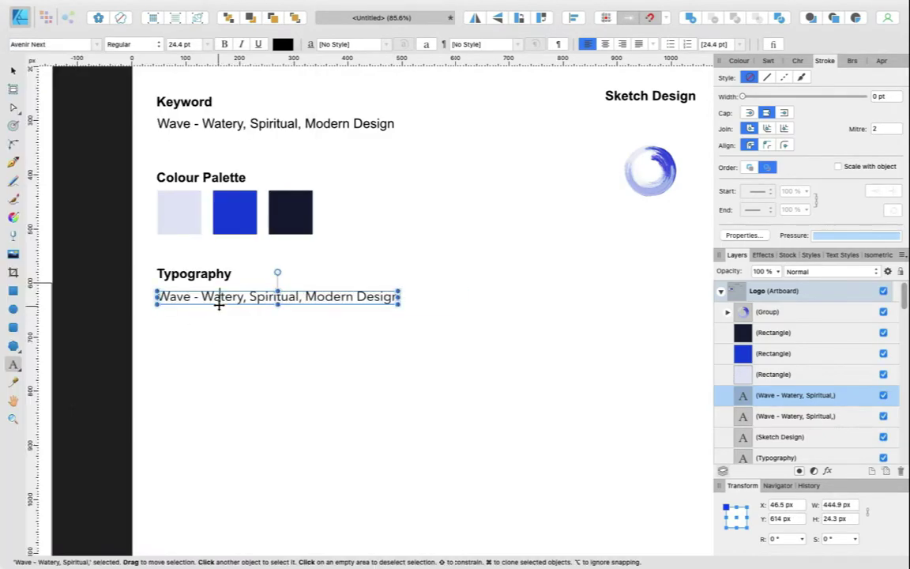
key(v)
click(211, 300)
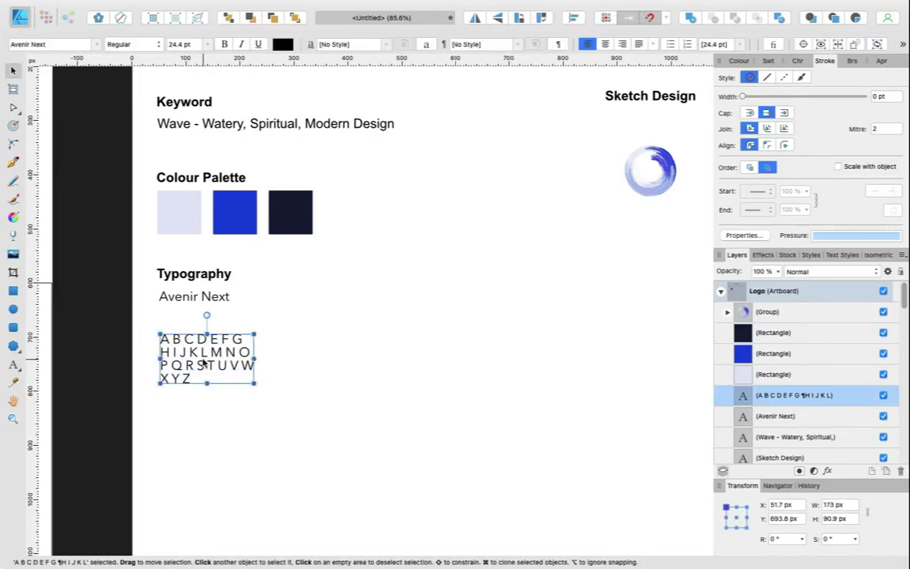
drag(204, 362, 229, 379)
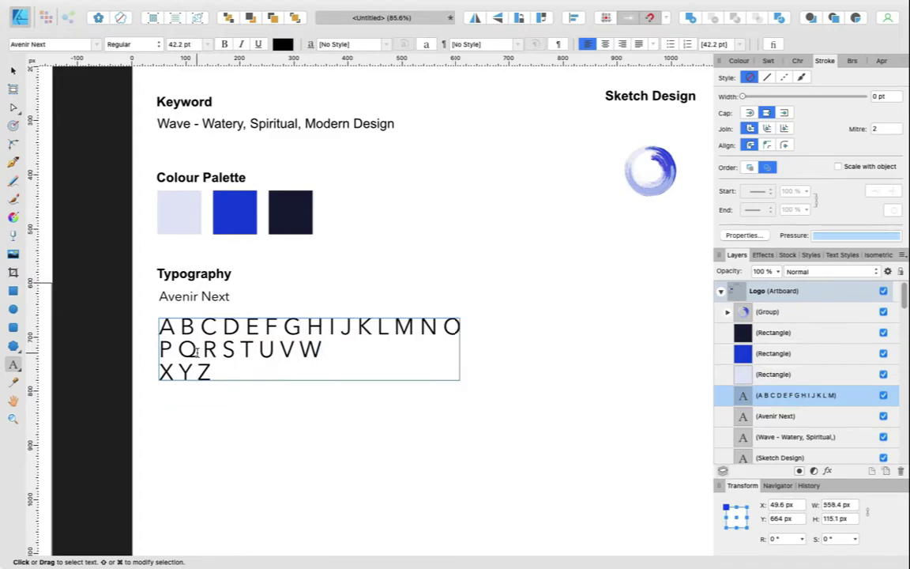
key(Escape)
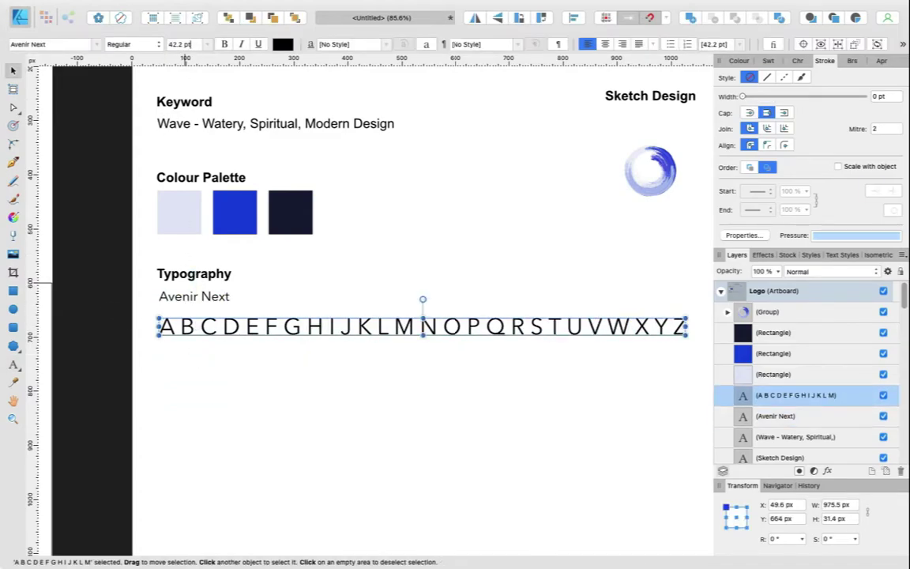
key(ctrl+j)
scroll(249, 430, up, 3)
triple_click(221, 307)
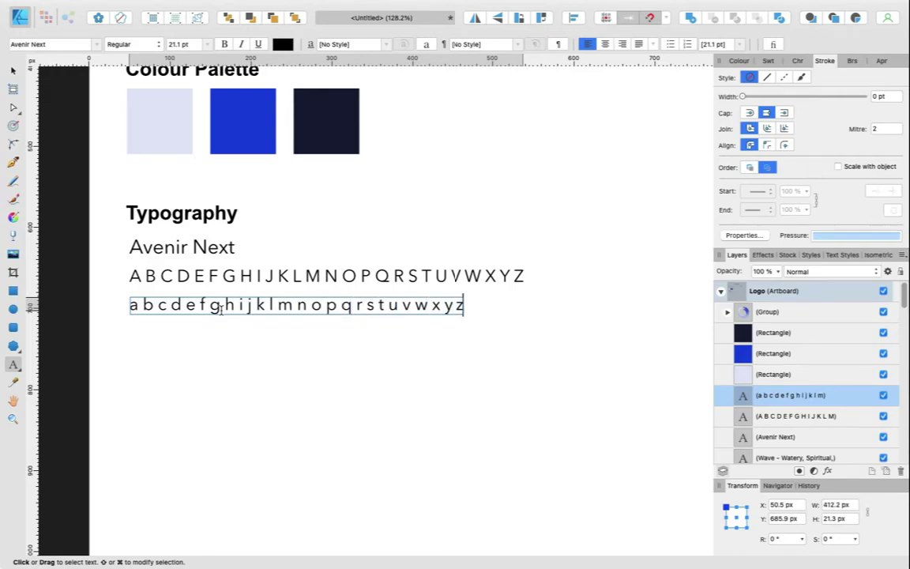
key(Escape)
drag(184, 309, 184, 335)
text(890)
key(Escape)
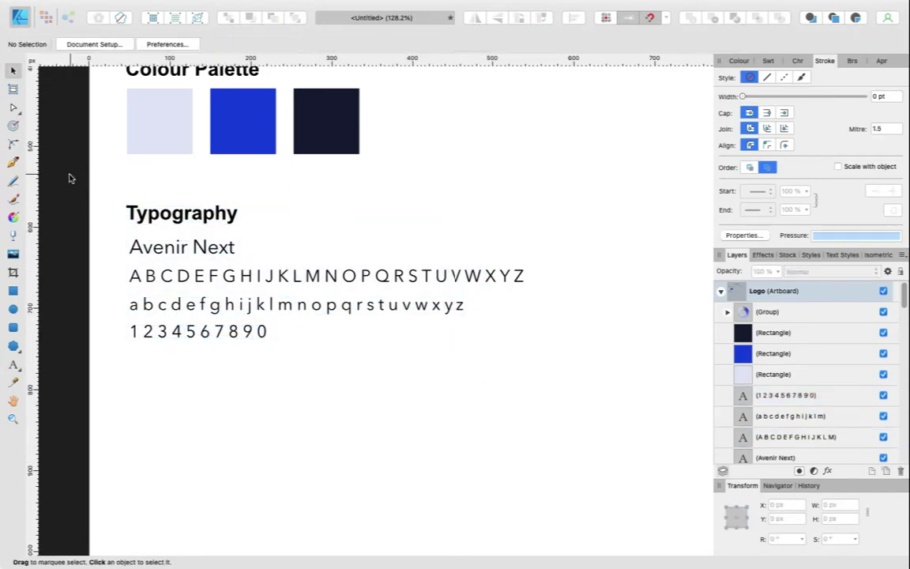
Step: Left-align the five typography lines and nudge them up slightly
drag(73, 175, 482, 347)
click(573, 17)
click(650, 182)
scroll(104, 238, up, 3)
click(573, 17)
click(650, 185)
drag(440, 438, 440, 432)
click(71, 280)
key(ctrl+0)
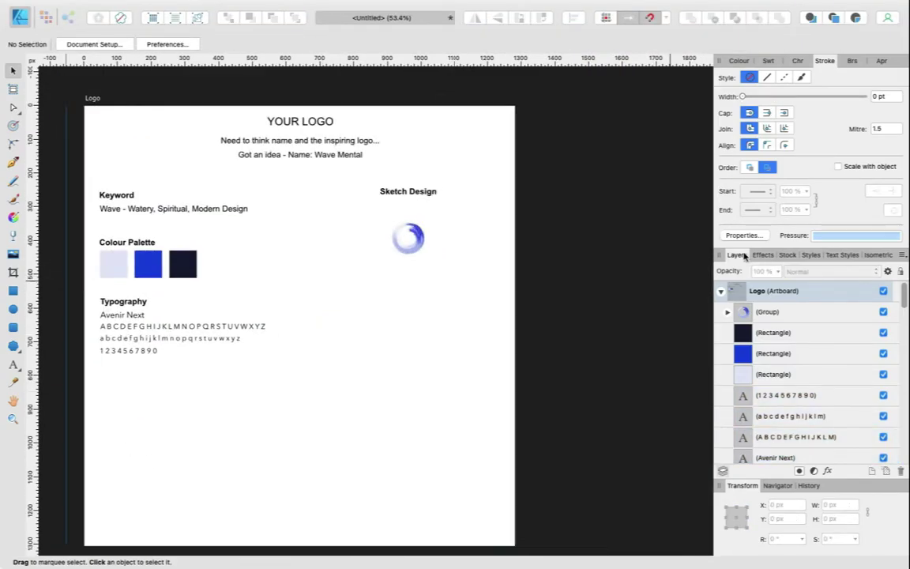
Step: Shorten the Logo artboard and add 'Wave Mental' text in Avenir Next under the circle
click(88, 94)
drag(298, 553, 299, 373)
scroll(363, 239, up, 2)
click(129, 201)
click(51, 44)
click(72, 105)
text(Wave Mental)
key(Escape)
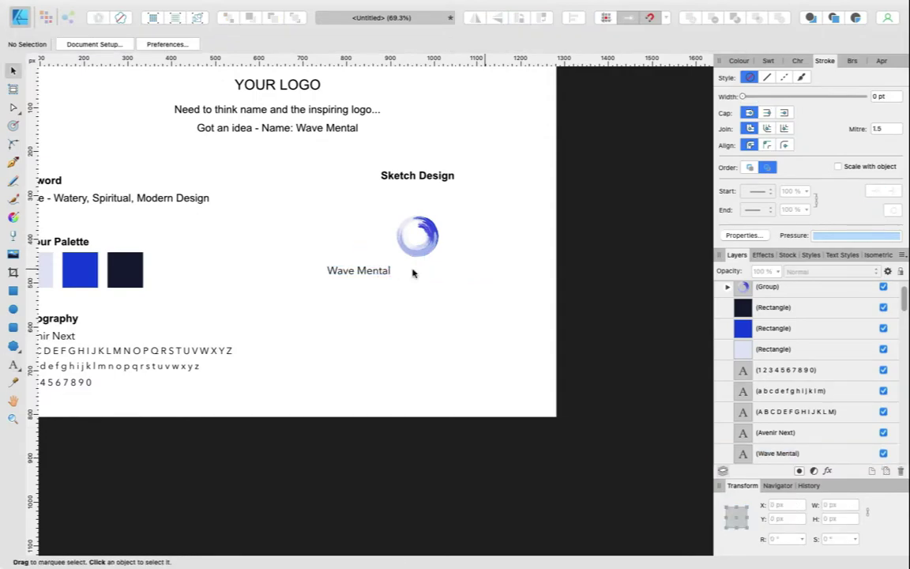
scroll(414, 272, up, 2)
drag(340, 268, 421, 261)
Step: Place Wave Mental to the right of the circle in Regular weight
click(131, 44)
click(139, 137)
scroll(413, 269, up, 2)
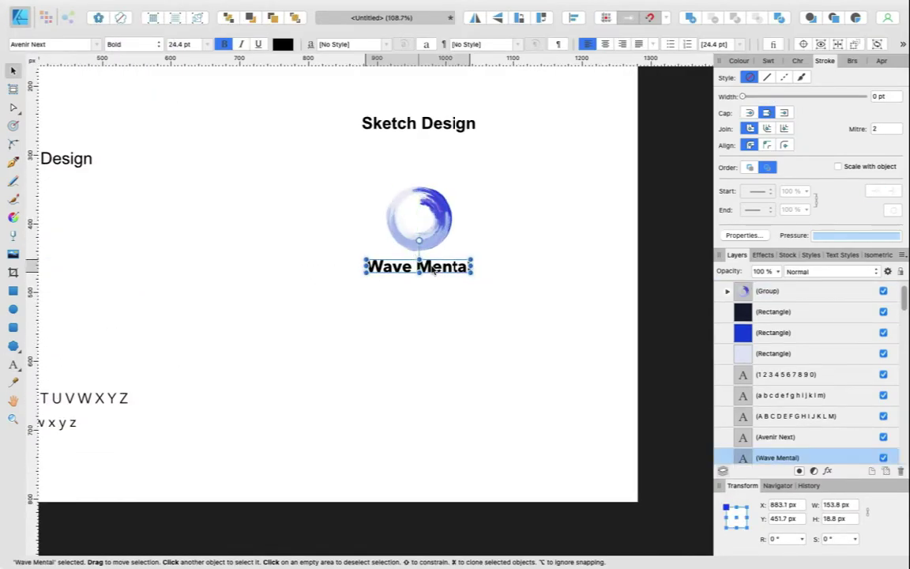
click(579, 369)
drag(357, 298, 453, 251)
shift+click(376, 249)
drag(376, 249, 326, 248)
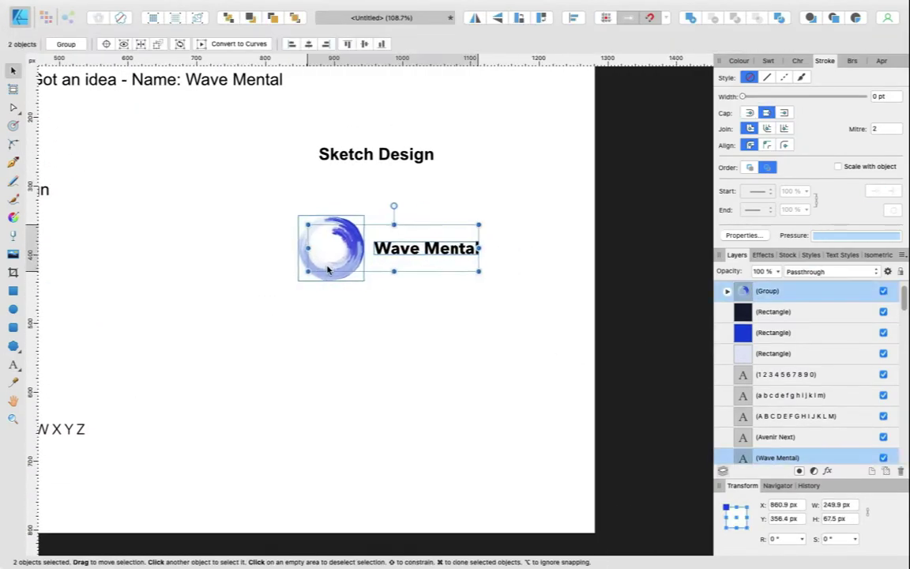
click(418, 250)
click(130, 45)
click(140, 30)
Step: Copy the circle-and-name logo onto the Low Fidelity Prototyping artboard
drag(650, 325, 207, 213)
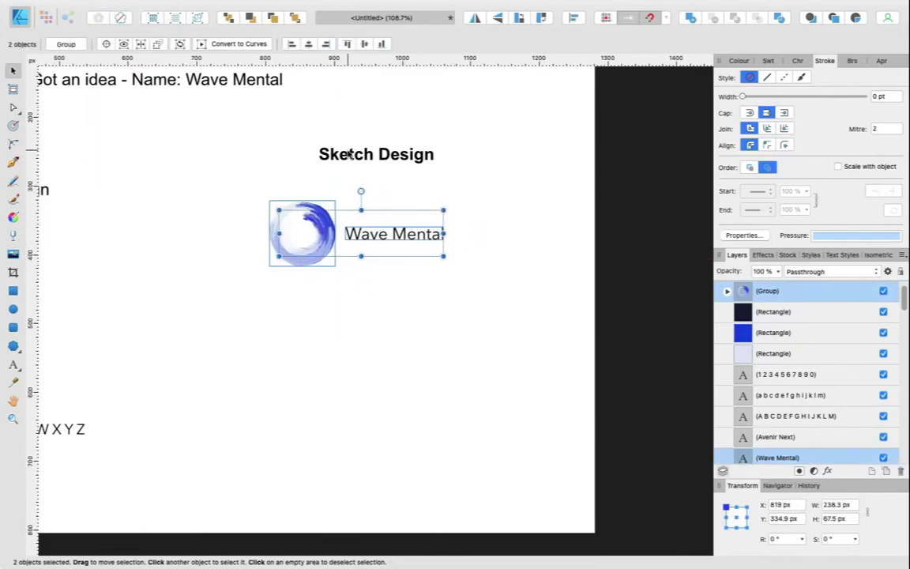
scroll(615, 266, down, 5)
click(456, 321)
key(super+c)
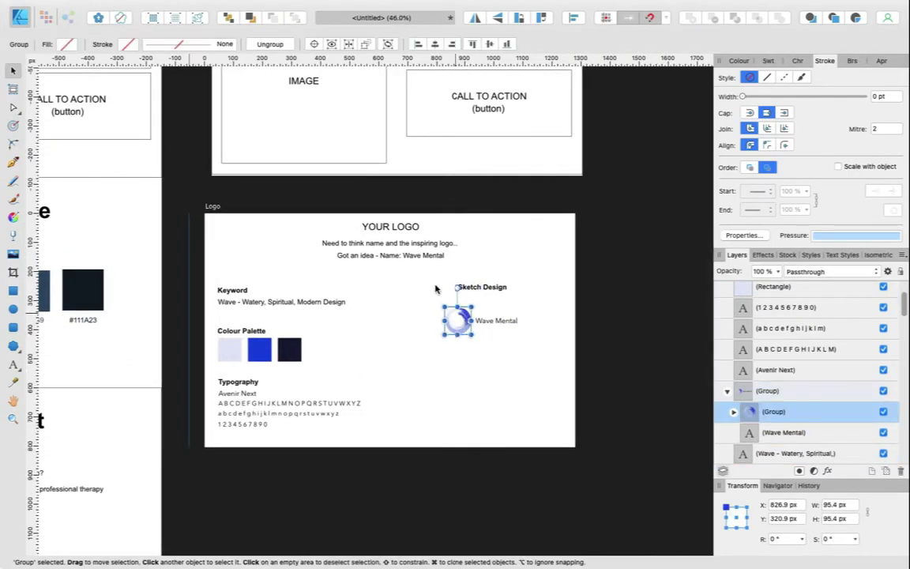
scroll(258, 337, up, 5)
click(258, 337)
key(super+v)
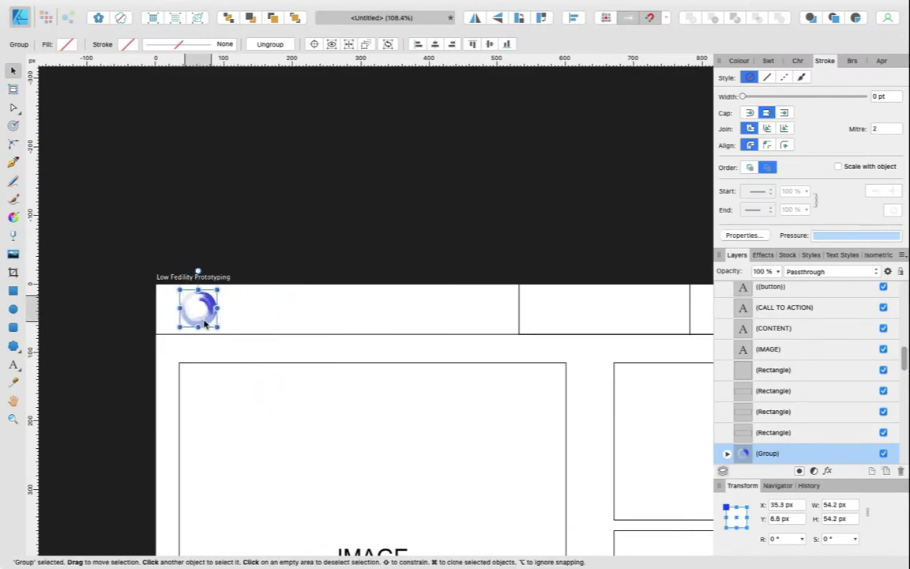
Step: Paste the logo lockup into the prototype and shrink it to fit the nav bar
scroll(207, 324, down, 3)
click(325, 248)
key(super+c)
scroll(324, 248, down, 5)
key(super+v)
scroll(341, 345, up, 3)
drag(340, 345, 305, 299)
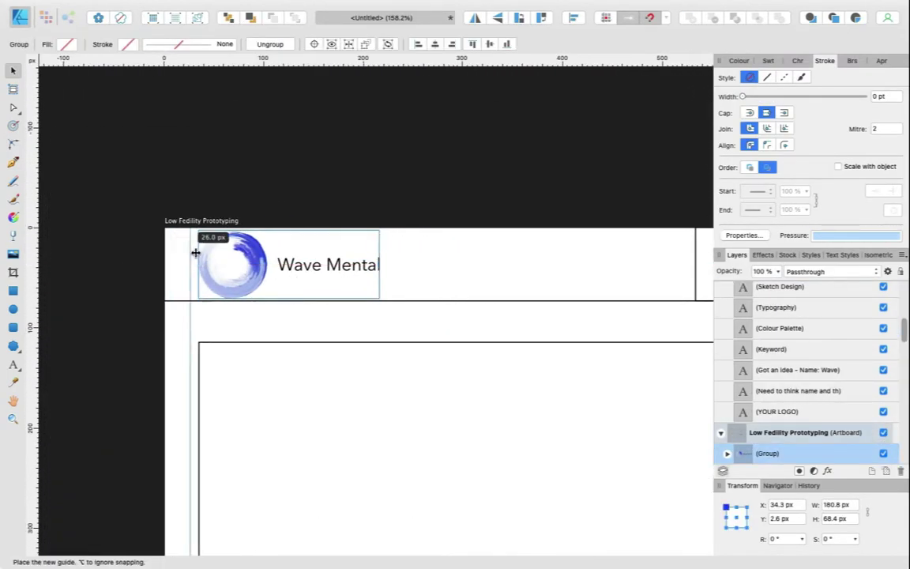
Step: Draw an ellipse at the logo's corner and select the CALL TO ACTION rectangle
key(e)
drag(182, 237, 237, 280)
scroll(237, 280, down, 3)
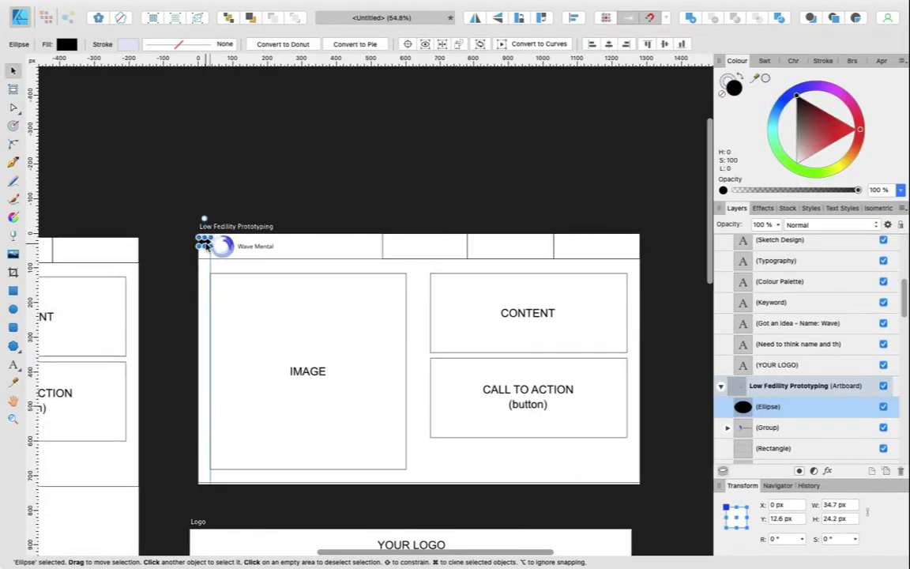
scroll(356, 303, up, 3)
scroll(356, 303, left, 5)
key(m)
click(398, 331)
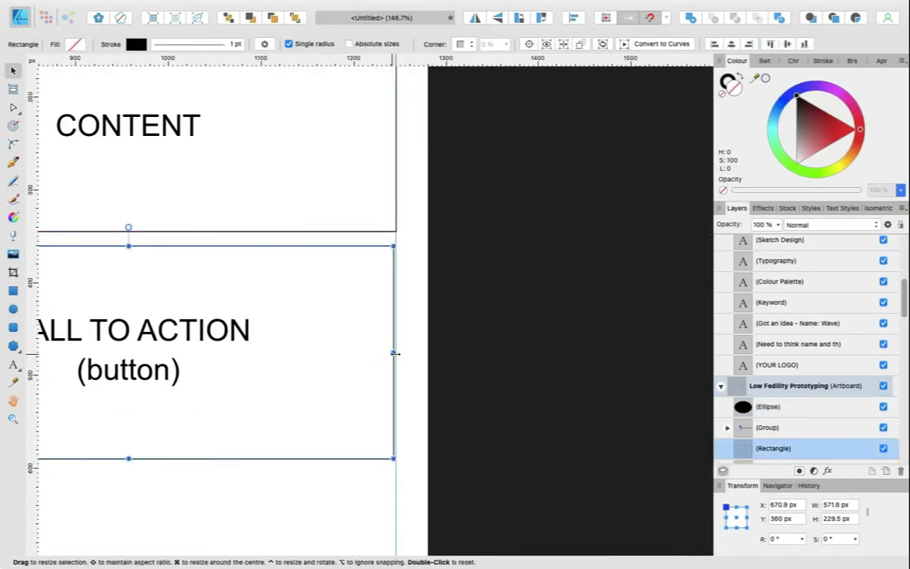
scroll(248, 390, down, 3)
scroll(249, 390, up, 5)
scroll(231, 314, down, 1)
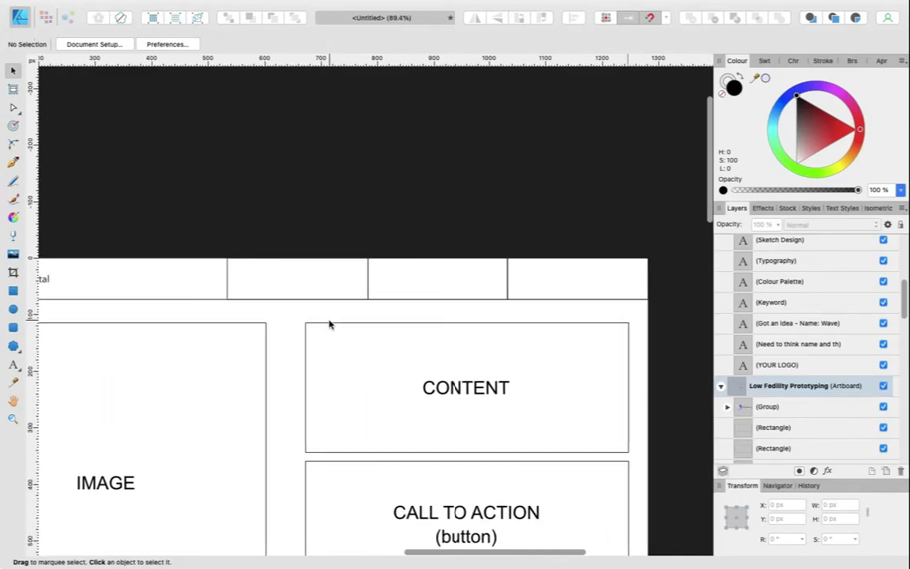
Step: Duplicate the Wave Mental text into the nav bar as a Home label, centred in its cell
click(122, 284)
drag(123, 284, 389, 284)
text(me)
key(Escape)
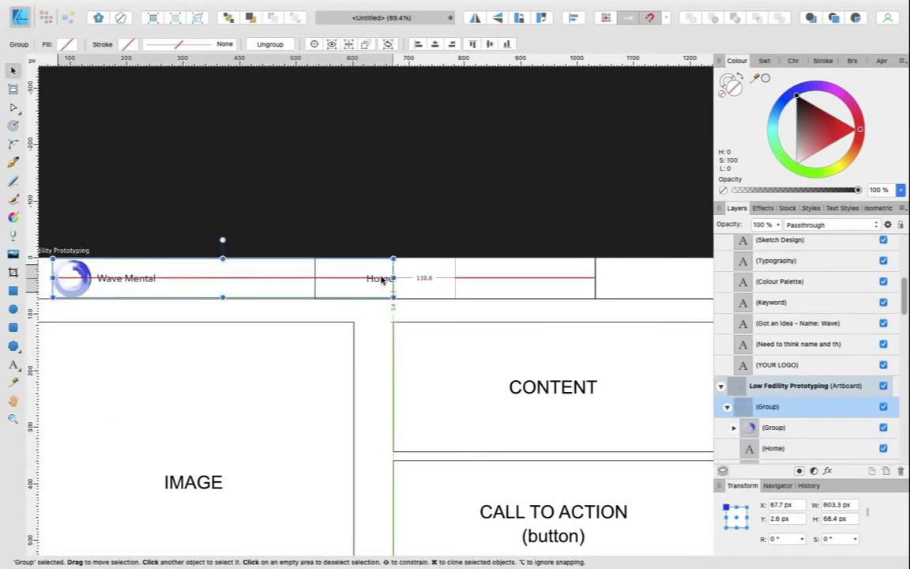
key(Escape)
scroll(81, 200, left, 3)
click(408, 276)
scroll(409, 277, right, 2)
drag(435, 278, 446, 280)
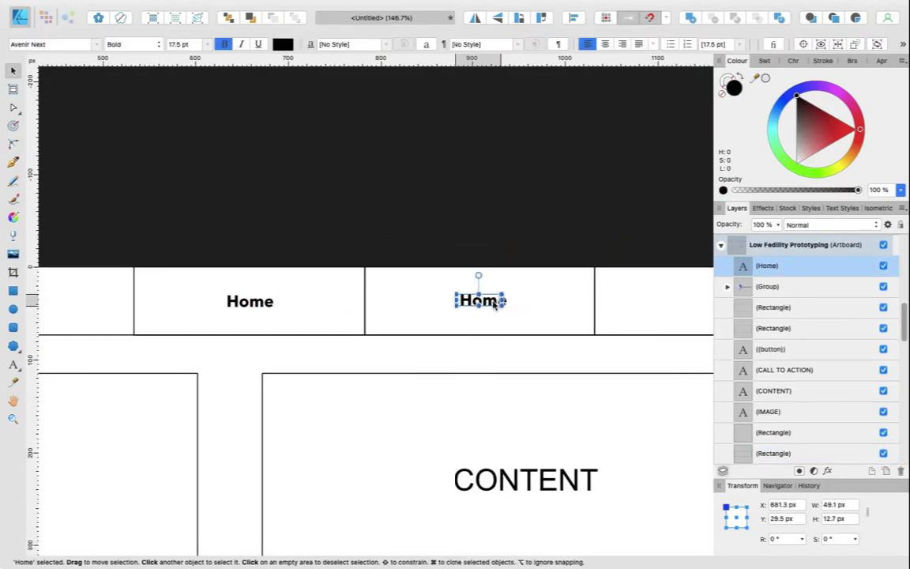
Step: Add About Us and Contact Us labels centred in their nav cells
scroll(504, 309, down, 2)
text(ut Us)
key(Escape)
click(363, 306)
drag(527, 308, 536, 310)
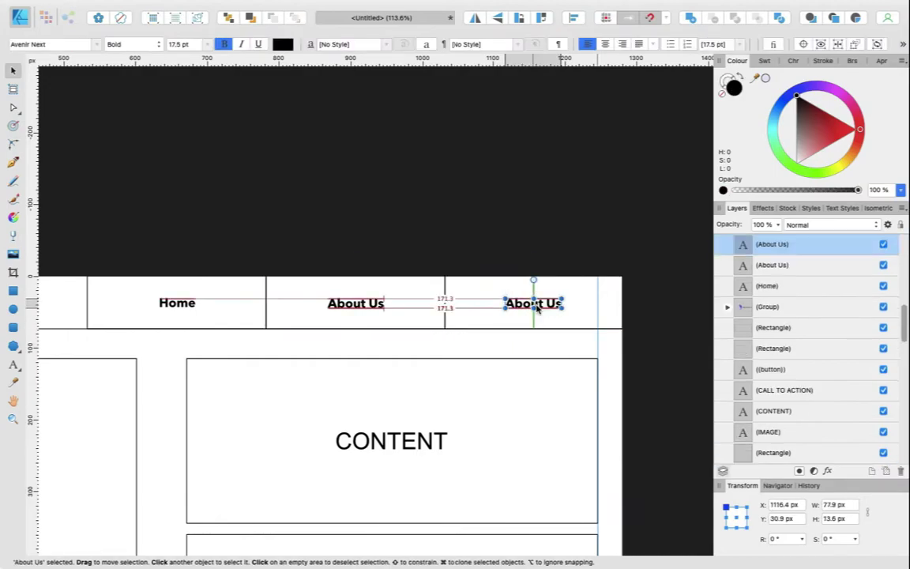
key(Escape)
click(537, 304)
scroll(543, 303, down, 3)
click(544, 303)
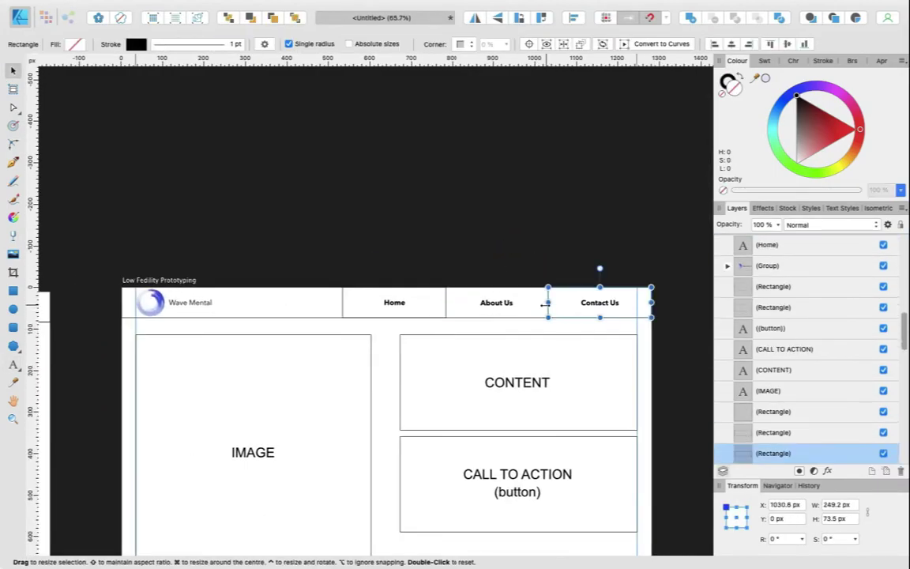
click(380, 218)
Step: Space the Home, About Us and Contact Us labels evenly and group them
scroll(373, 242, down, 3)
scroll(331, 367, up, 3)
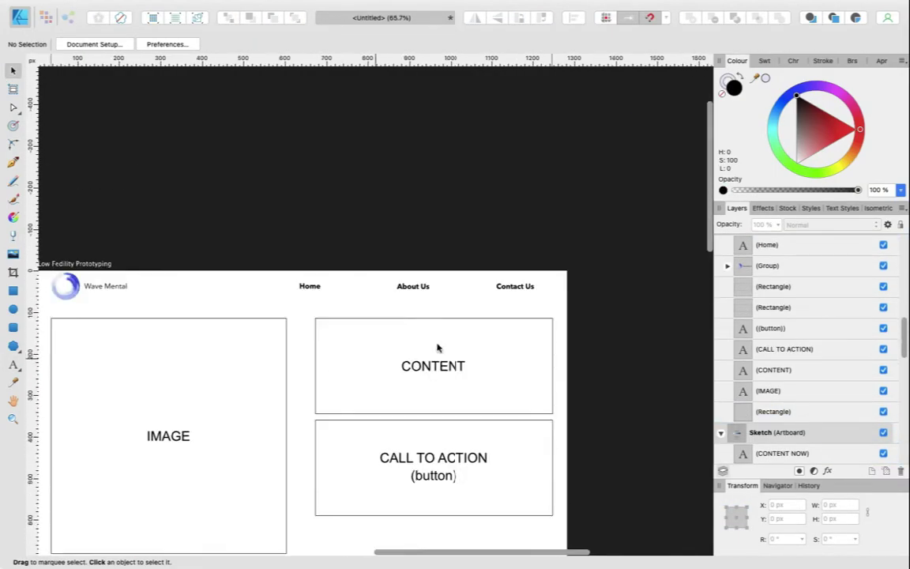
scroll(438, 348, up, 2)
drag(229, 292, 588, 22)
click(575, 18)
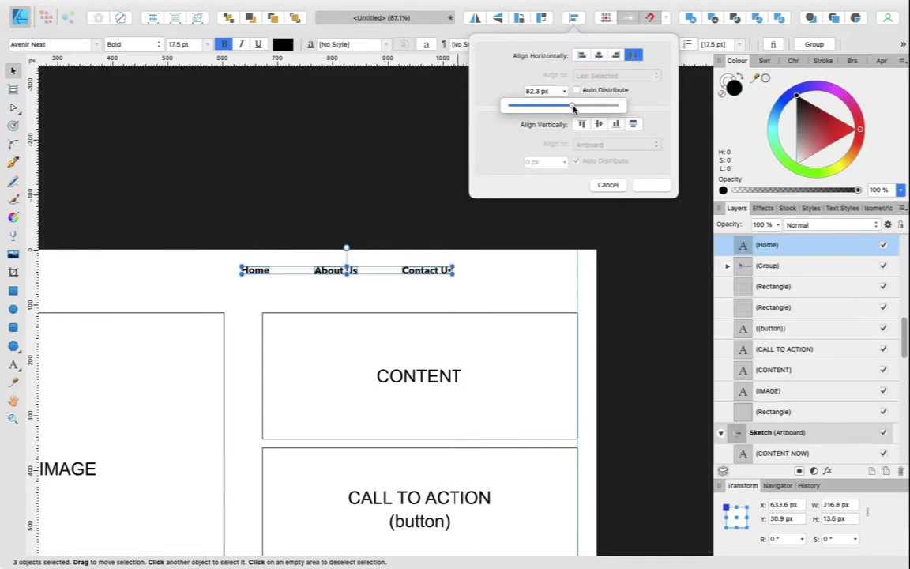
key(Return)
scroll(199, 264, down, 2)
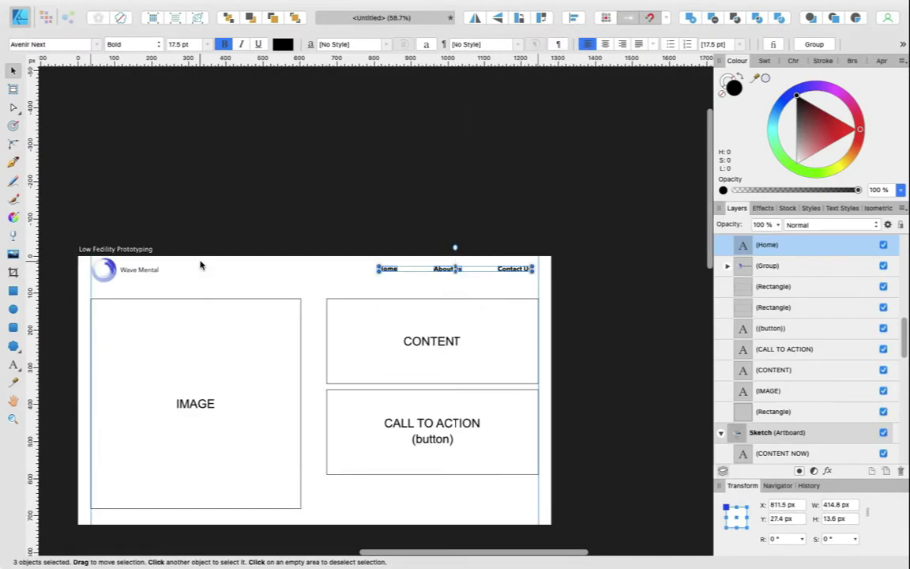
key(ctrl+g)
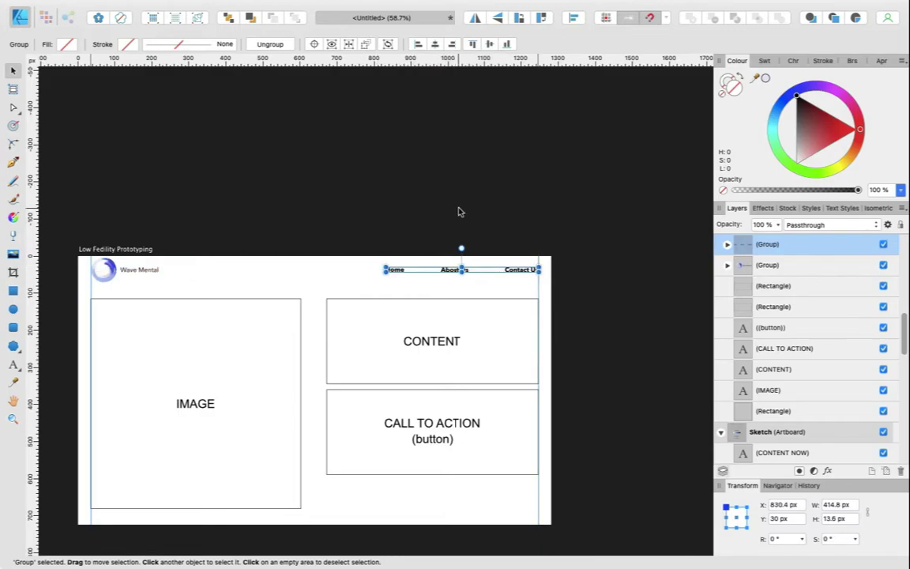
click(460, 211)
scroll(461, 212, down, 3)
click(788, 208)
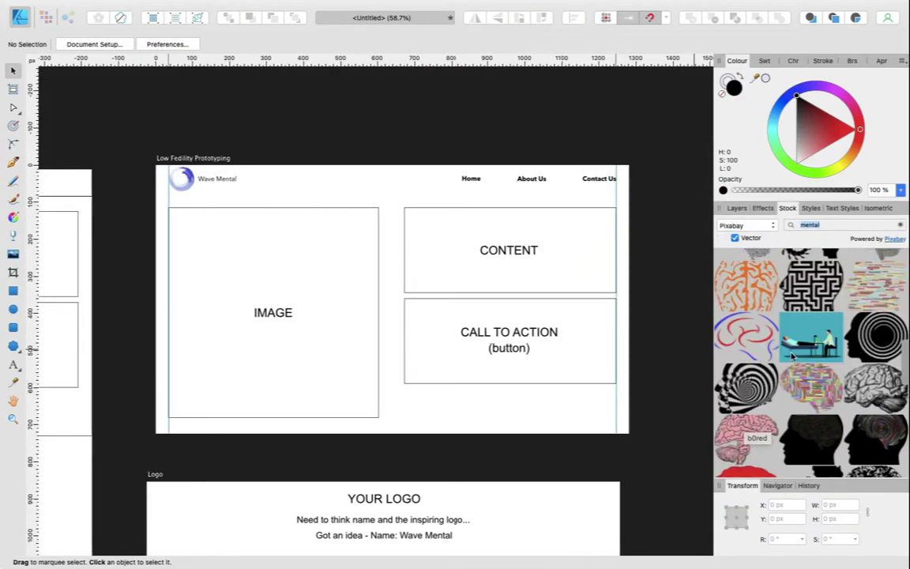
Step: Drop the Pixabay therapy illustration into the IMAGE box and scale it to 559.5 × 378.8 px
drag(811, 335, 258, 341)
scroll(258, 341, down, 3)
drag(394, 381, 341, 378)
scroll(282, 252, up, 3)
double_click(282, 253)
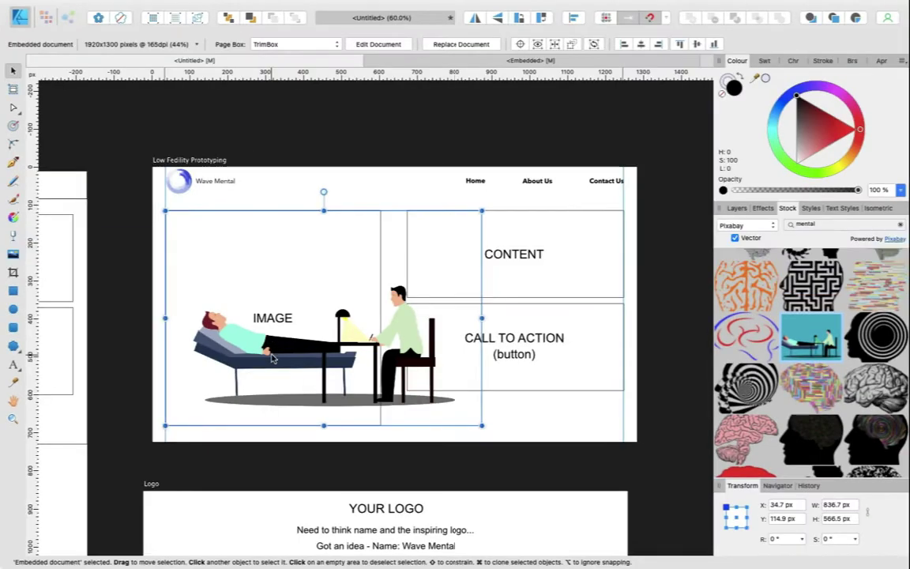
scroll(281, 356, up, 2)
drag(280, 438, 273, 354)
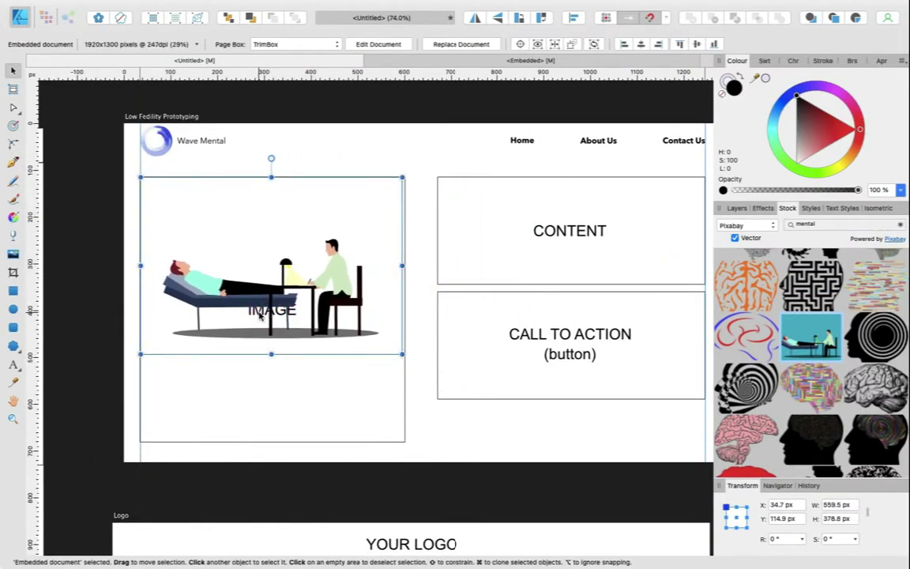
Step: Move the illustration lower and finish the bold mental-health headline text frame
drag(261, 316, 263, 359)
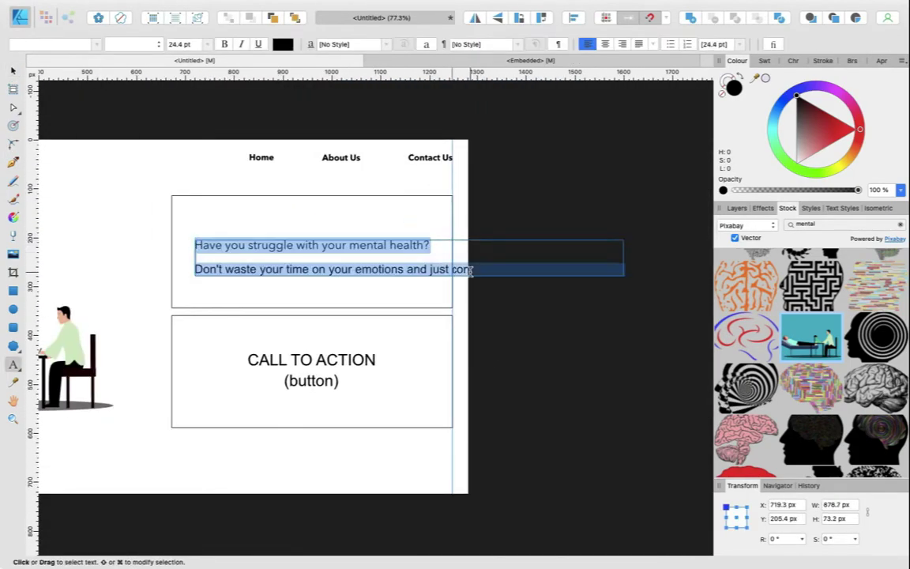
key(Escape)
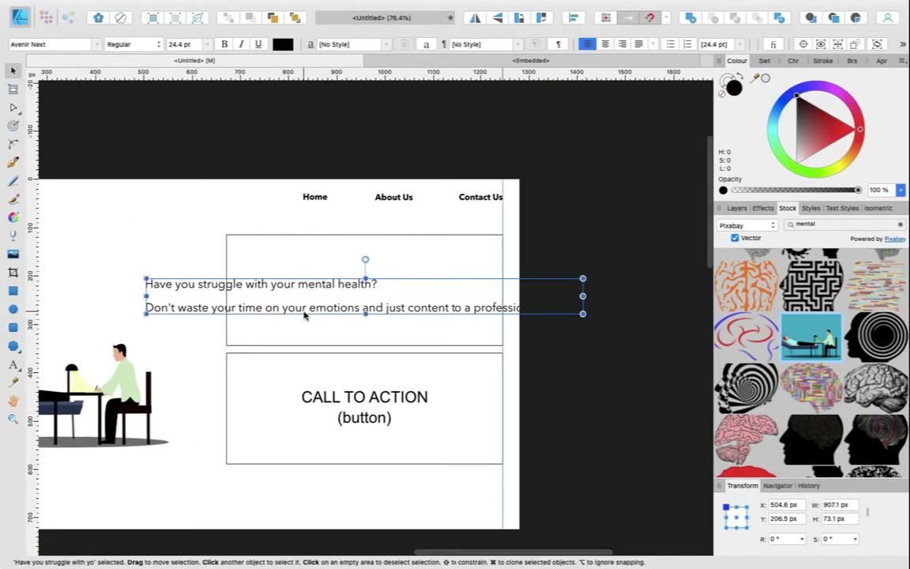
click(364, 308)
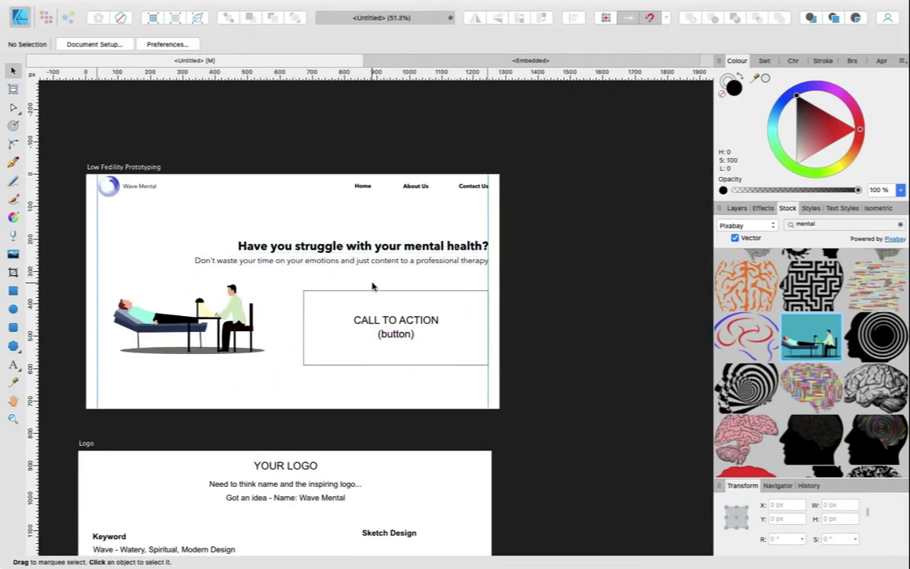
scroll(372, 286, up, 2)
key(m)
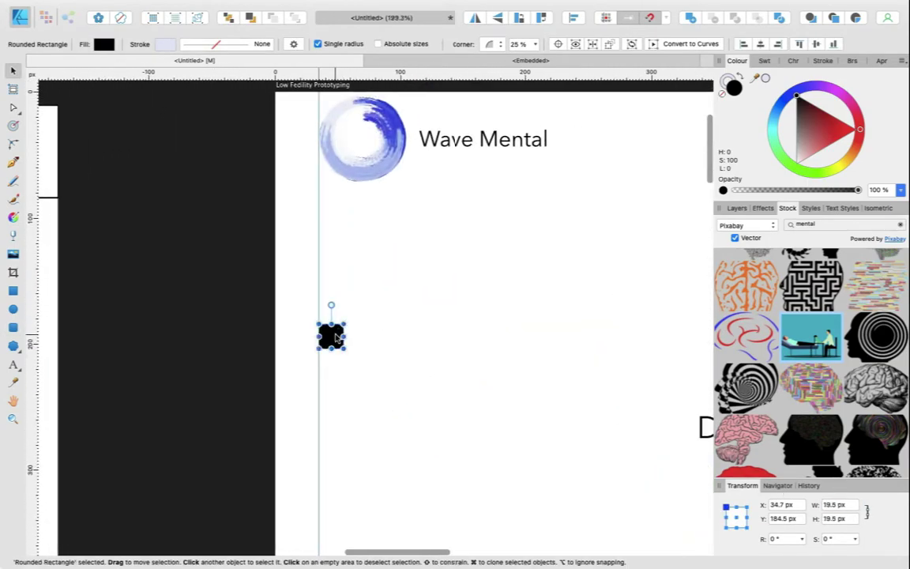
Step: Draw a black rounded button below the headline and align it vertically
drag(208, 276, 343, 383)
scroll(229, 298, down, 3)
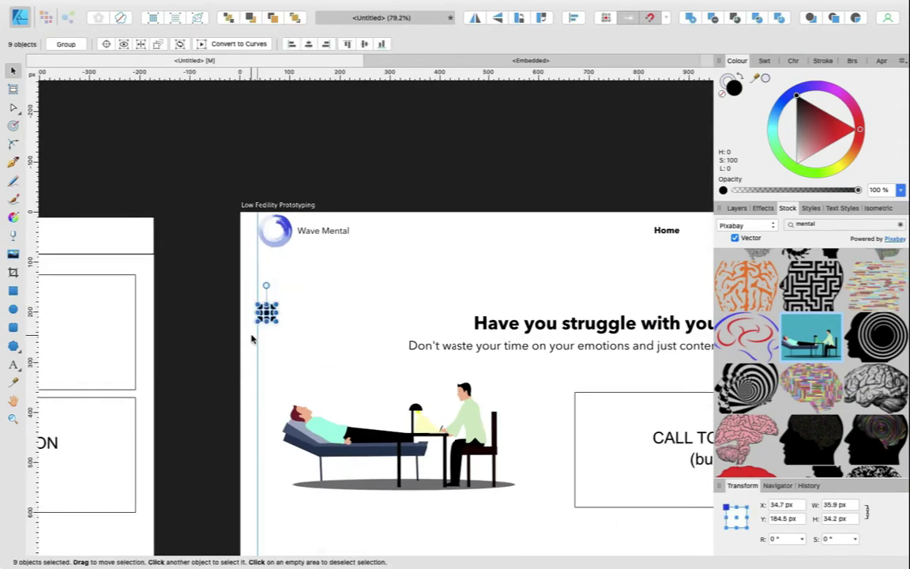
key(ctrl+d)
scroll(450, 388, right, 2)
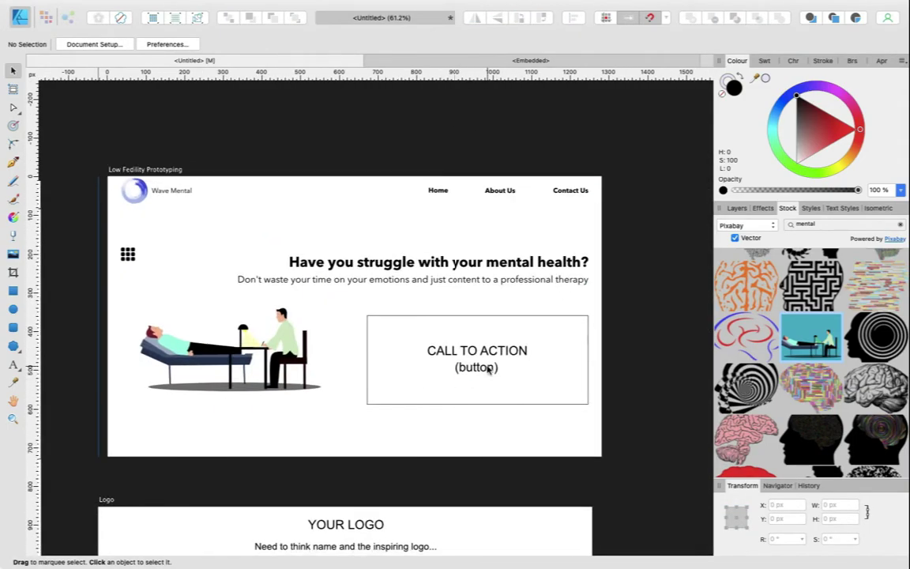
scroll(565, 324, up, 2)
key(m)
drag(526, 313, 519, 314)
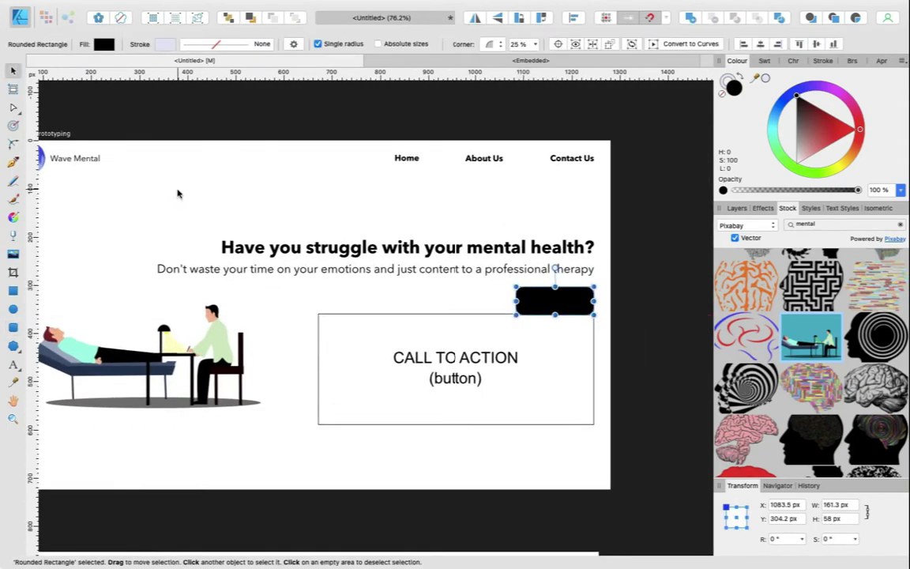
scroll(572, 319, up, 3)
scroll(572, 318, down, 3)
click(668, 19)
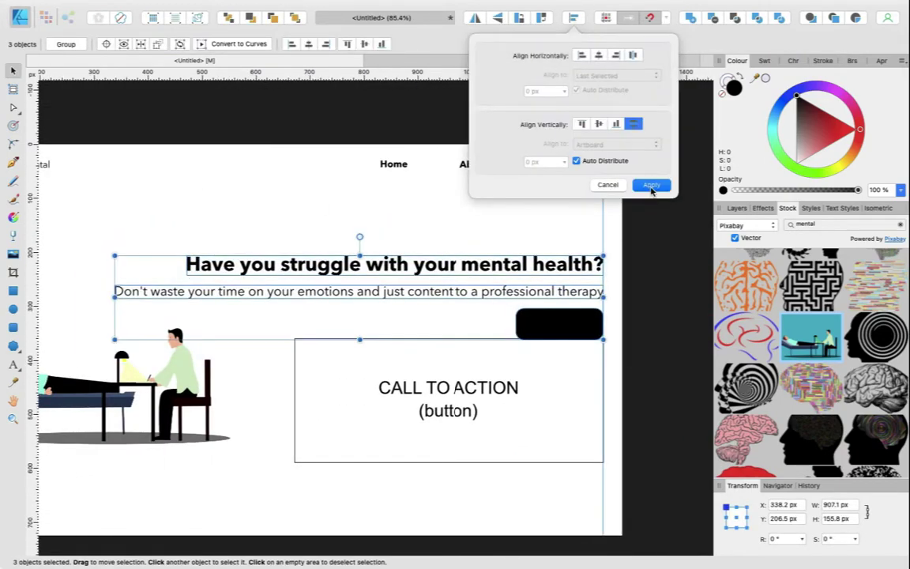
click(650, 185)
Step: Delete the CALL TO ACTION placeholder box
drag(650, 488, 264, 331)
key(Delete)
click(565, 311)
scroll(534, 314, down, 1)
Step: Add the text 'Contact Now' and move it onto the black button
key(t)
click(165, 304)
text(Contact Now)
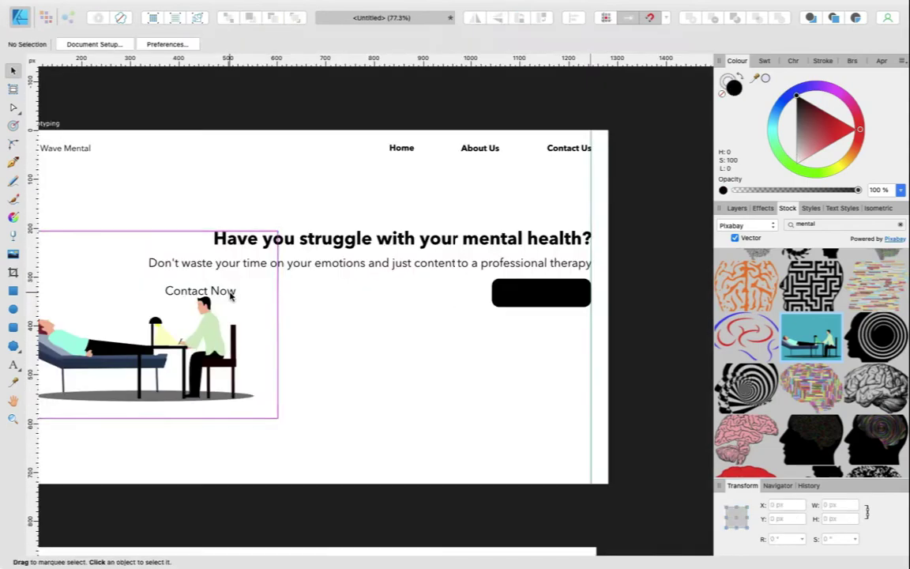
click(198, 356)
drag(206, 291, 556, 292)
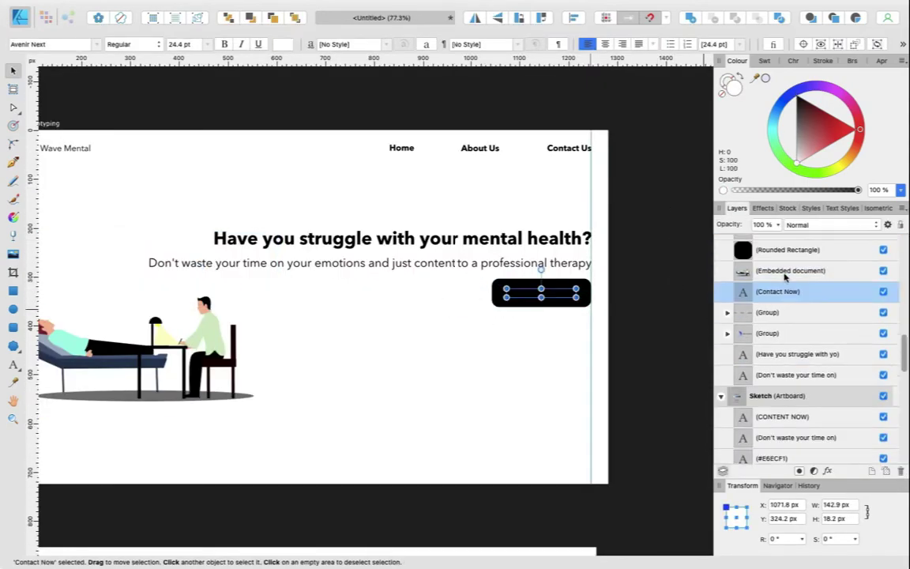
Step: Move the Contact Now layer above the button shape so the label shows
drag(782, 327, 751, 264)
click(450, 366)
scroll(450, 366, down, 5)
drag(138, 233, 504, 315)
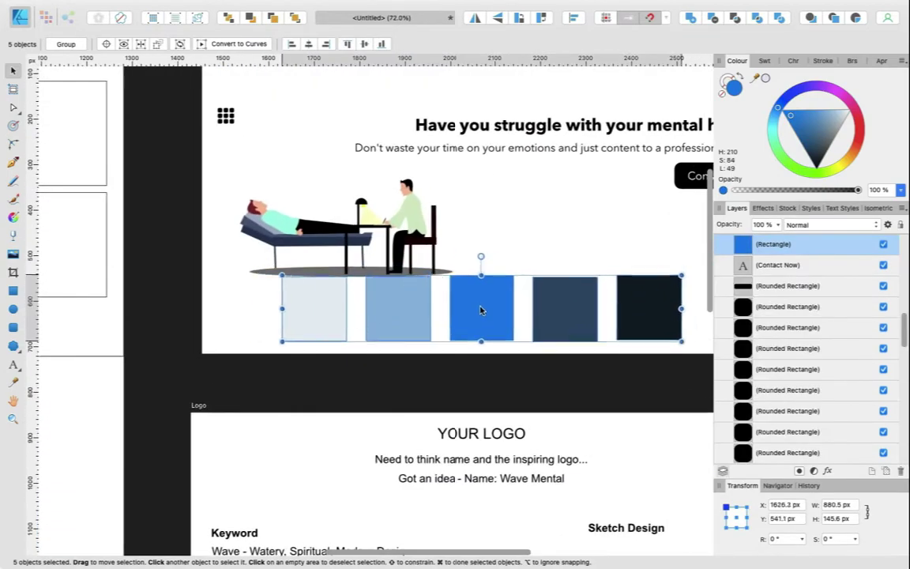
Step: Copy the swatches under the illustration, rename the artboard Black And White, and duplicate it
drag(163, 416, 411, 387)
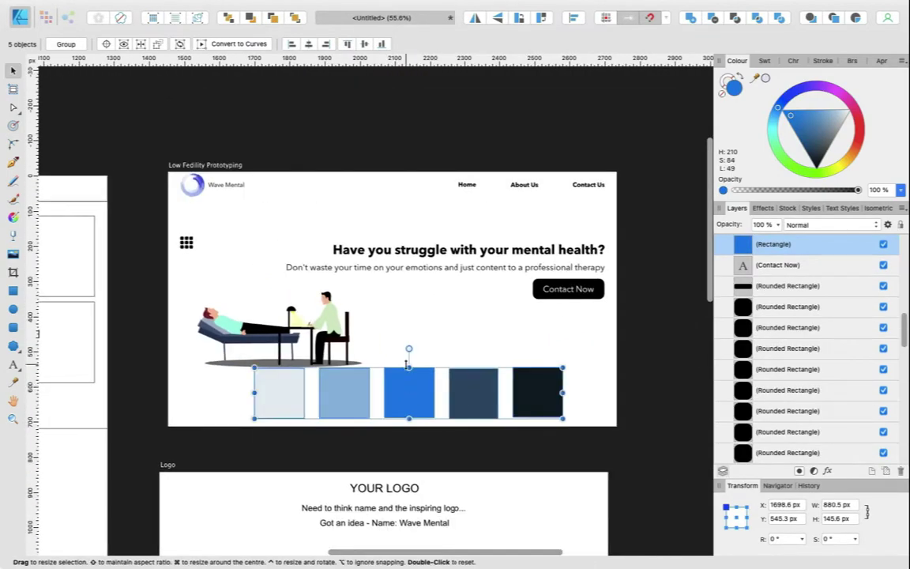
double_click(752, 265)
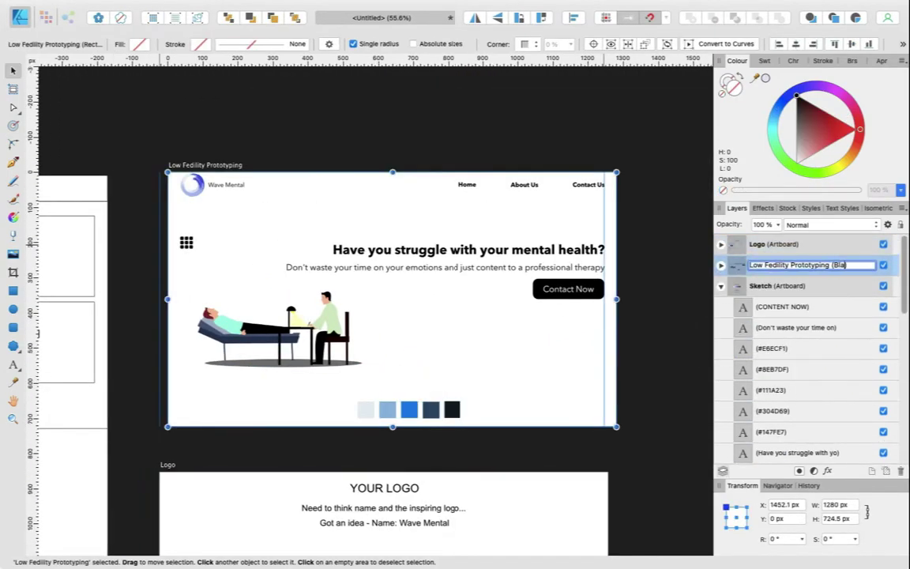
key(Return)
scroll(387, 300, down, 3)
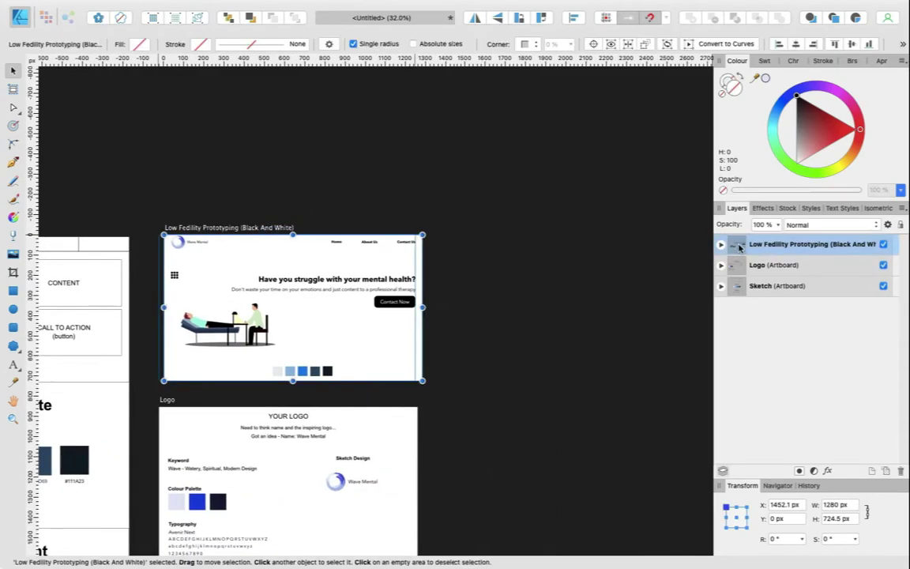
drag(274, 232, 551, 229)
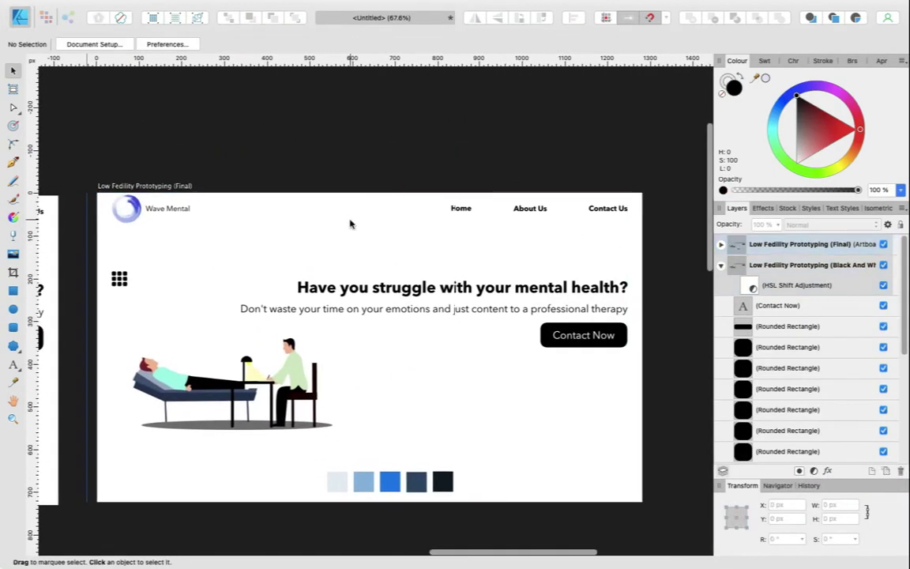
Step: Recolour the page elements in the palette's dark blue and position the swatch row
key(i)
click(428, 457)
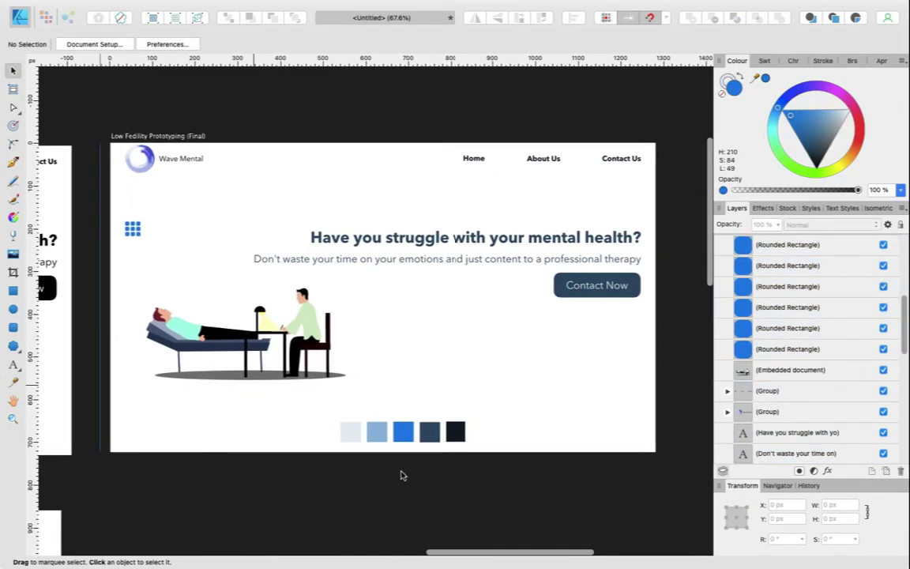
drag(355, 444, 183, 436)
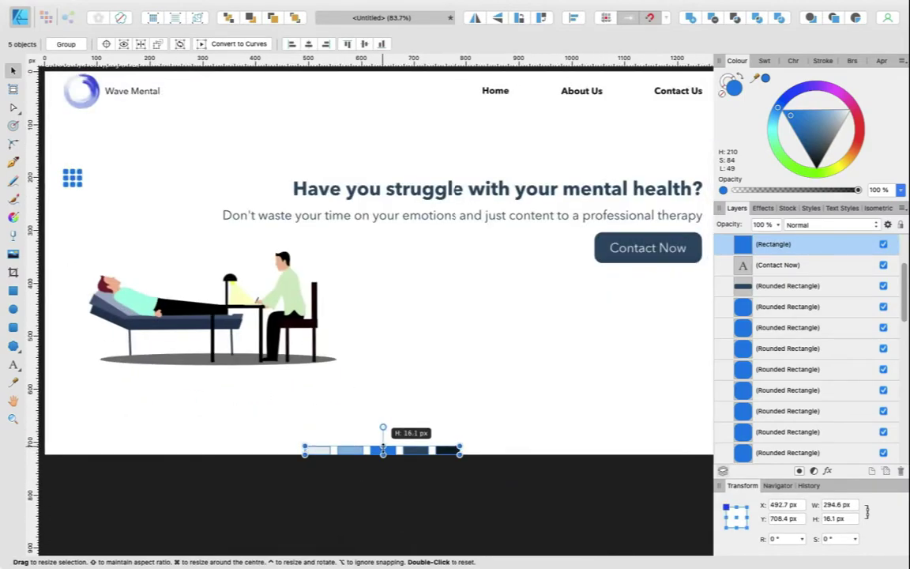
drag(439, 445, 575, 452)
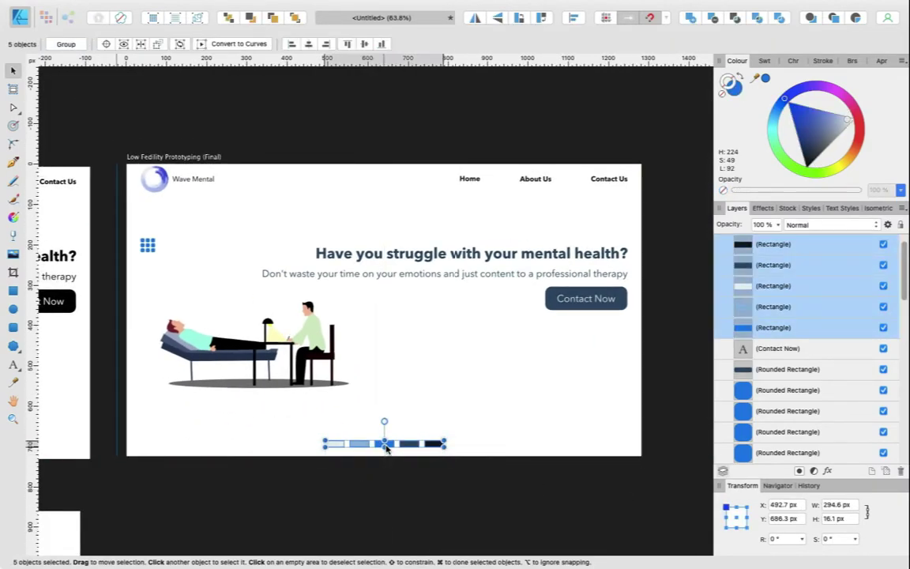
Step: Draw a segmented blue bar along the artboard's bottom edge and start saving
key(m)
drag(641, 456, 115, 449)
scroll(327, 490, up, 3)
key(v)
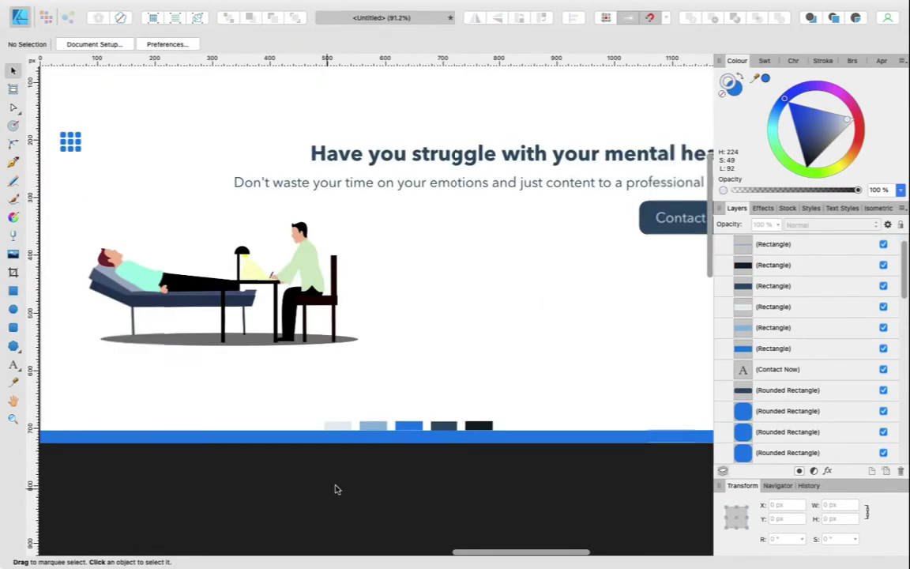
scroll(401, 462, down, 2)
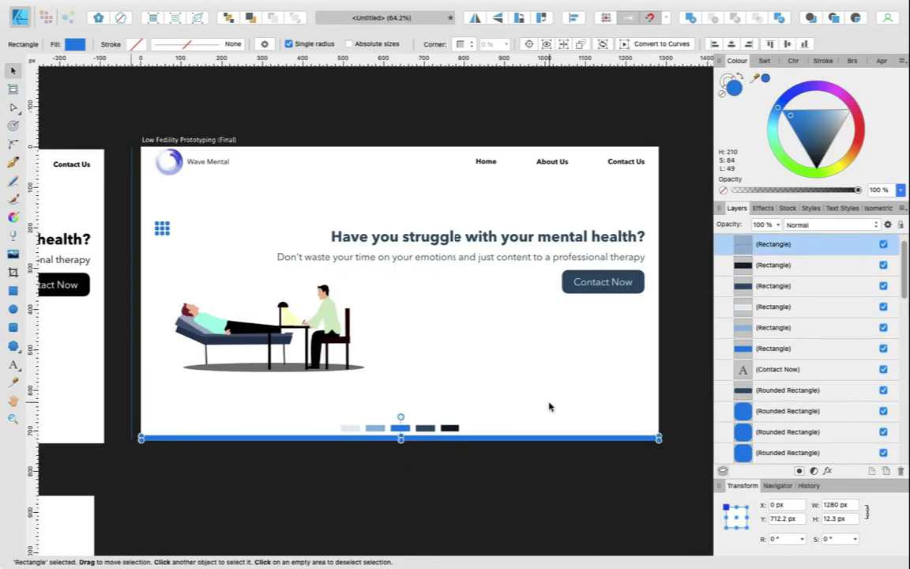
scroll(294, 463, up, 3)
scroll(295, 463, down, 3)
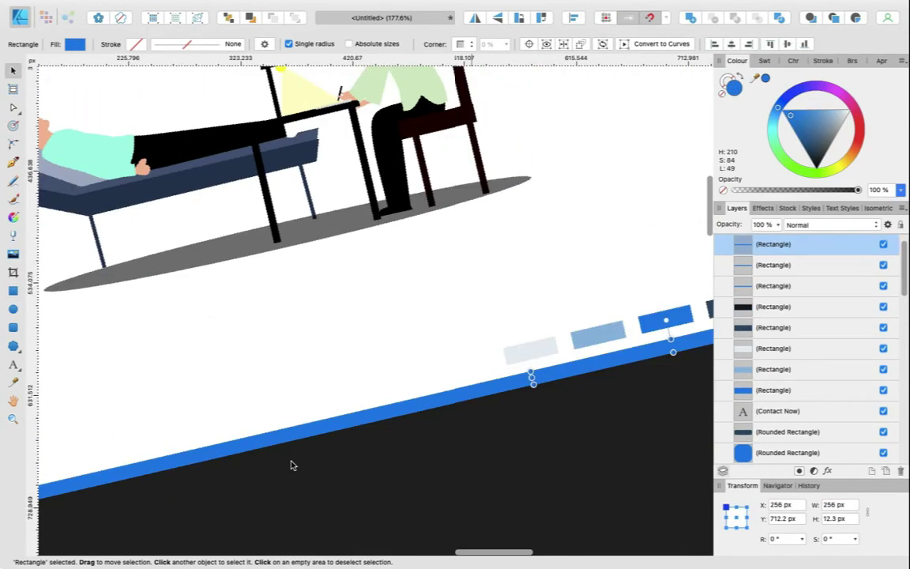
scroll(354, 460, up, 3)
scroll(354, 460, down, 3)
click(407, 401)
key(super+s)
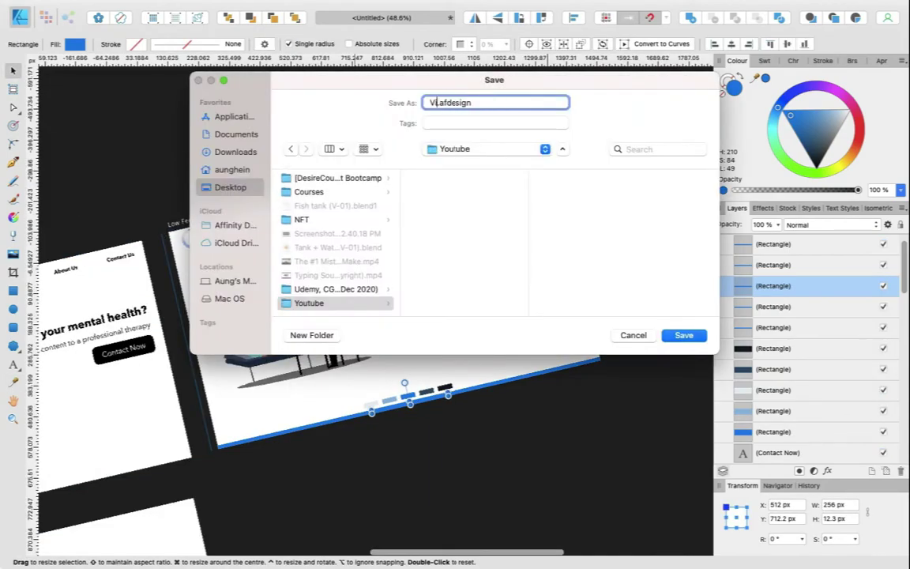
Step: Save the file as Prototype and reopen it from the Youtube folder
key(Return)
click(593, 187)
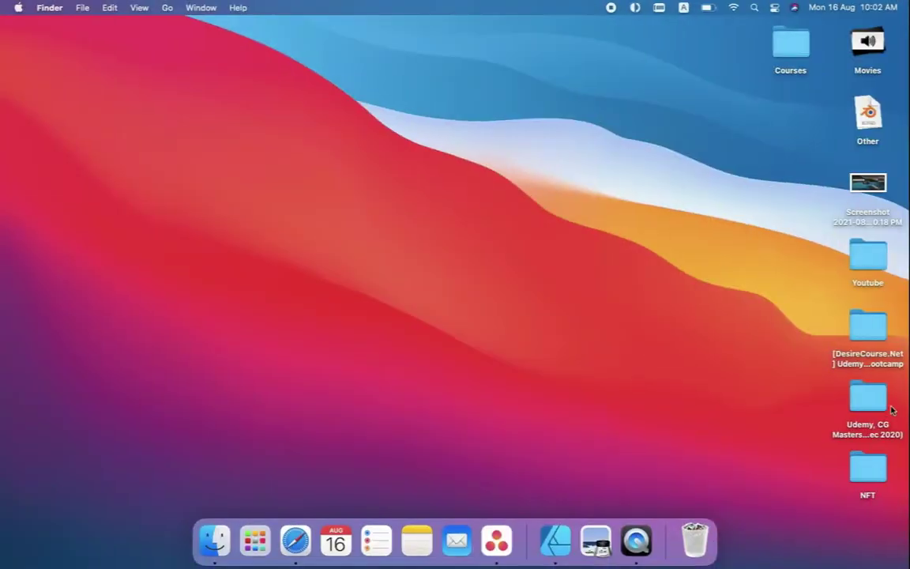
double_click(867, 256)
double_click(316, 132)
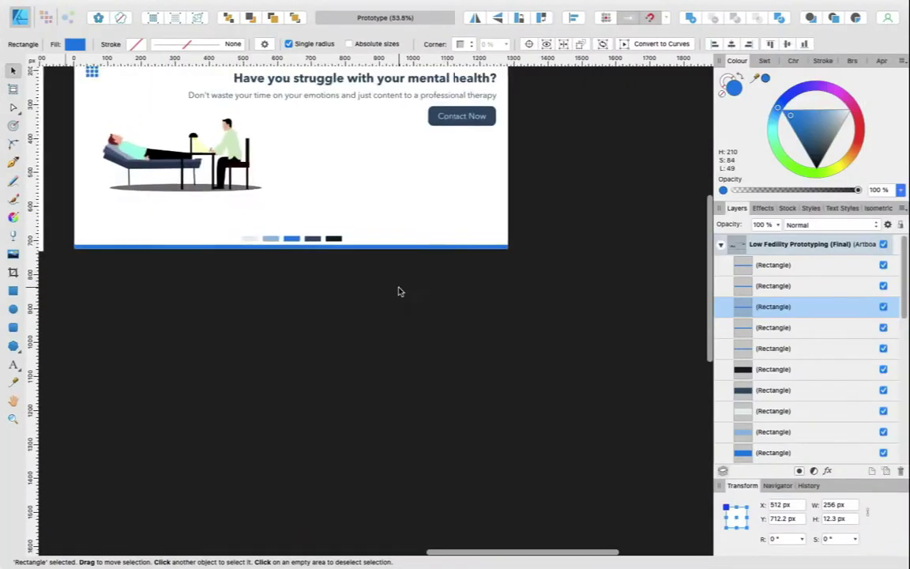
Step: Recolour the bottom bar segments with palette shades
scroll(379, 276, up, 3)
click(155, 297)
click(316, 293)
scroll(316, 294, right, 5)
drag(422, 350, 221, 230)
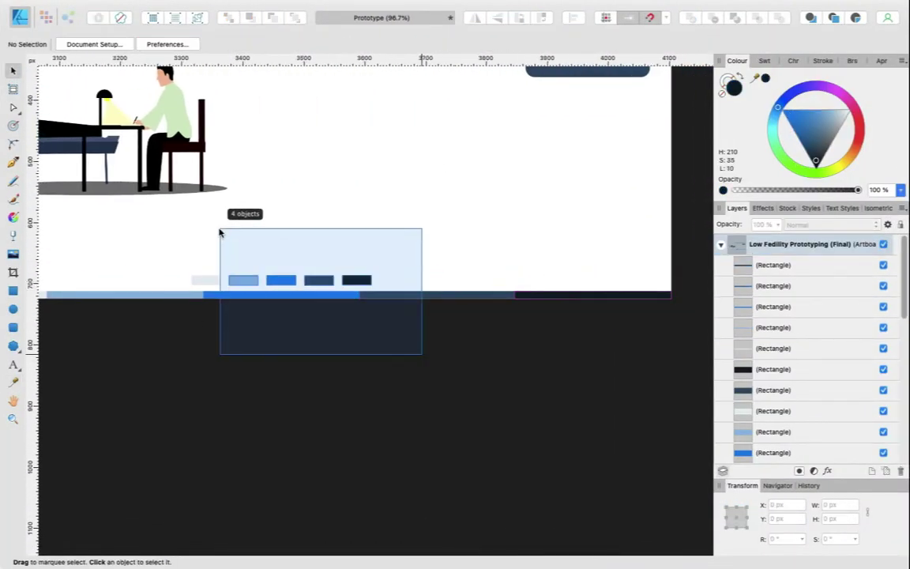
Step: Duplicate the Final artboard below for the 1080 px wide Instagram Presentation
scroll(301, 412, down, 5)
scroll(362, 311, down, 3)
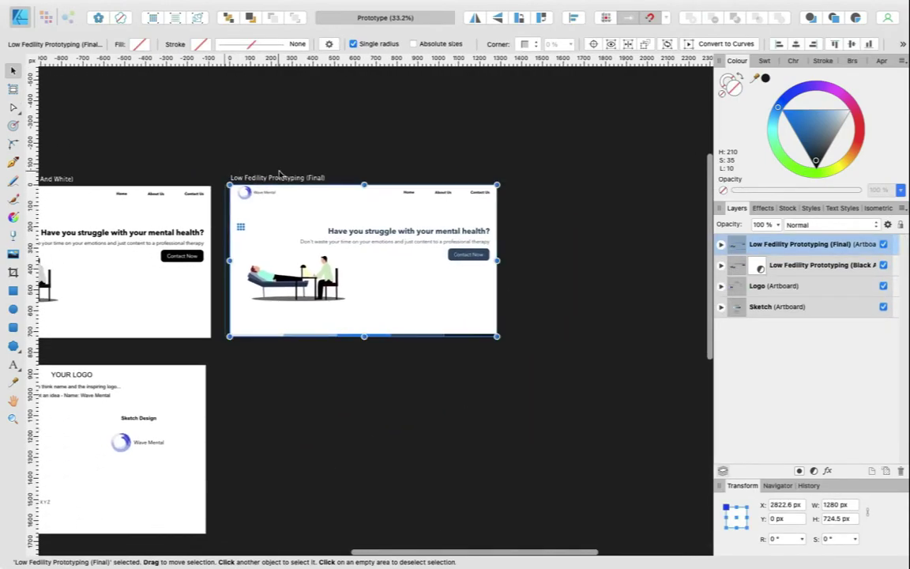
drag(260, 177, 284, 361)
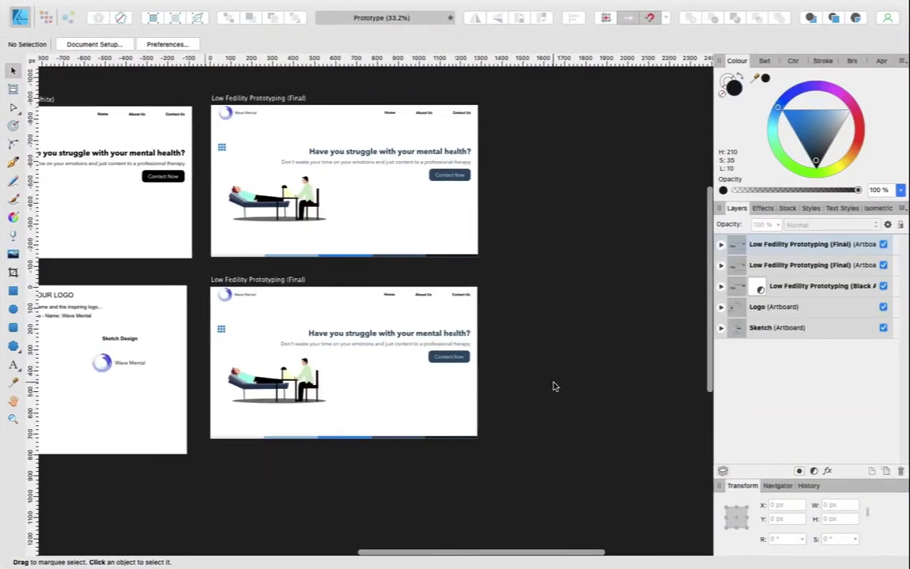
scroll(197, 218, down, 2)
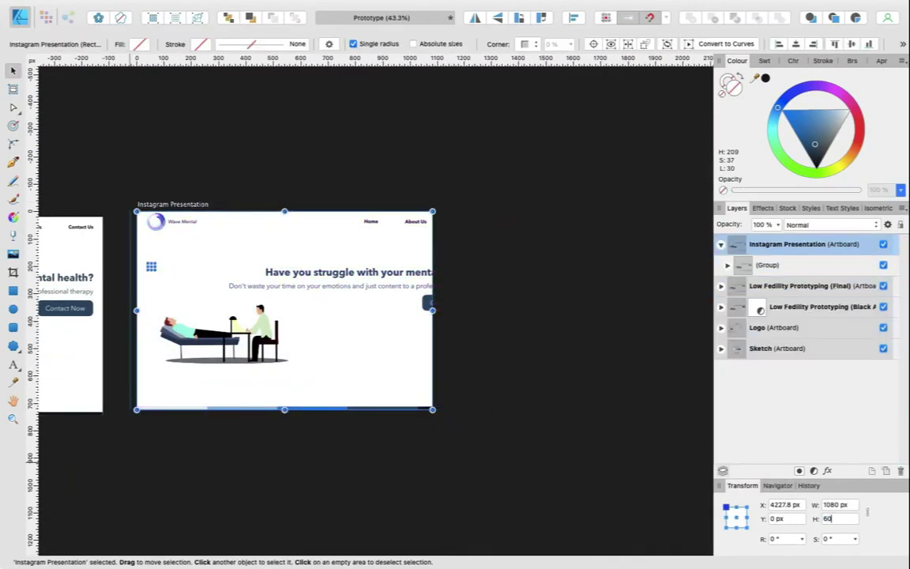
Step: Shrink the page group to fit inside the Instagram Presentation artboard
click(764, 264)
drag(311, 409, 314, 377)
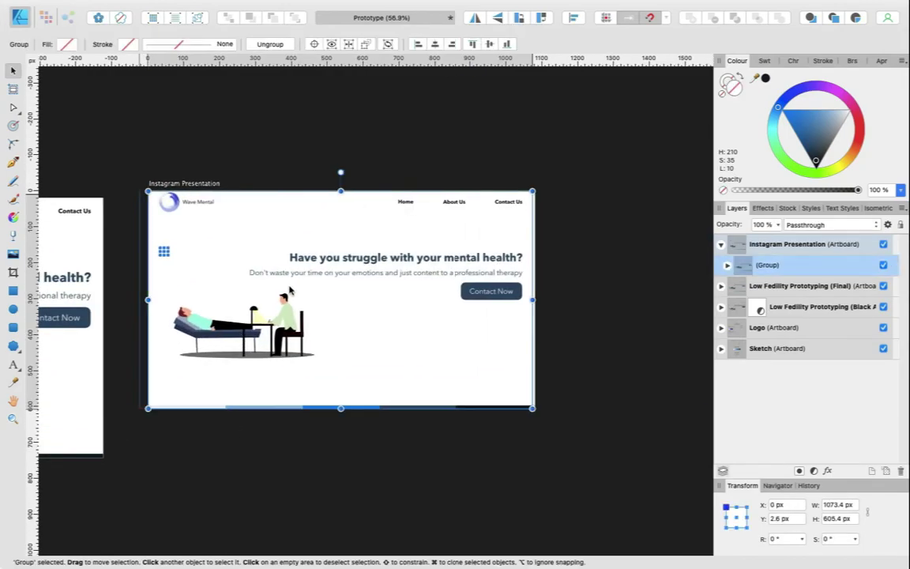
click(285, 156)
scroll(305, 213, up, 3)
click(600, 309)
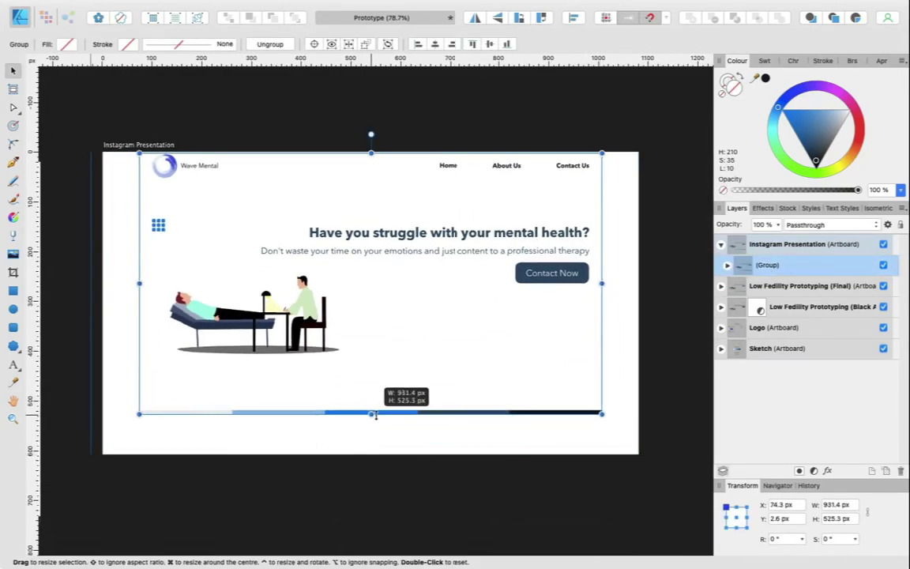
drag(371, 412, 378, 370)
Step: Draw a full-artboard rectangle behind the page group, then remove it
key(m)
drag(81, 163, 625, 438)
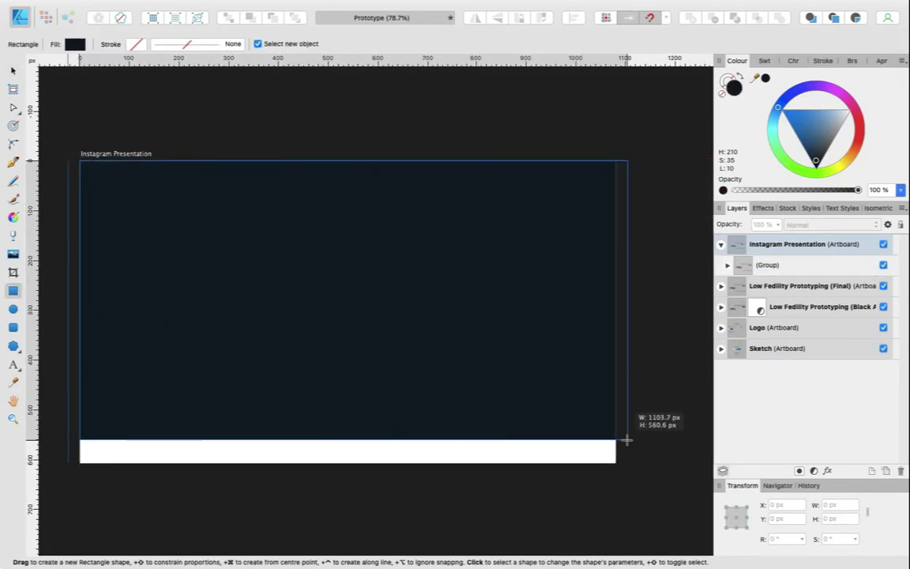
drag(412, 270, 278, 340)
key(super+shift+bracketleft)
click(316, 327)
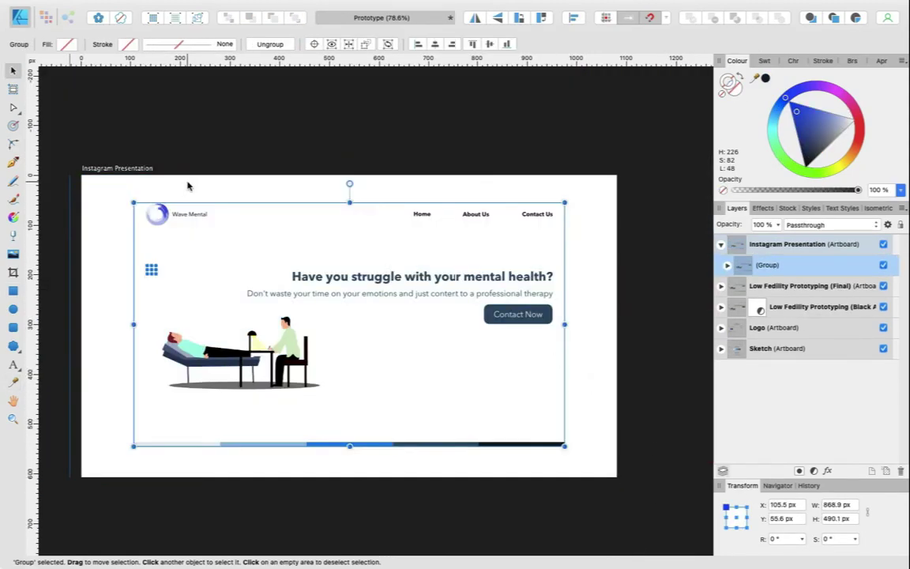
key(m)
Step: Add a white card rectangle with rounded corners behind the page mockup
mouse_move(133, 201)
mouse_down()
mouse_move(519, 446)
mouse_move(571, 446)
mouse_up()
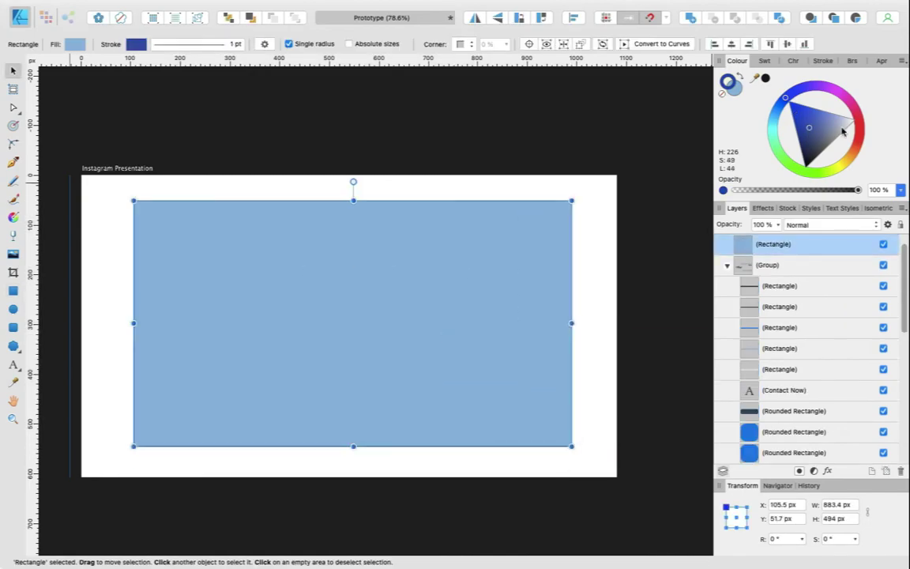
key(super+shift+bracketleft)
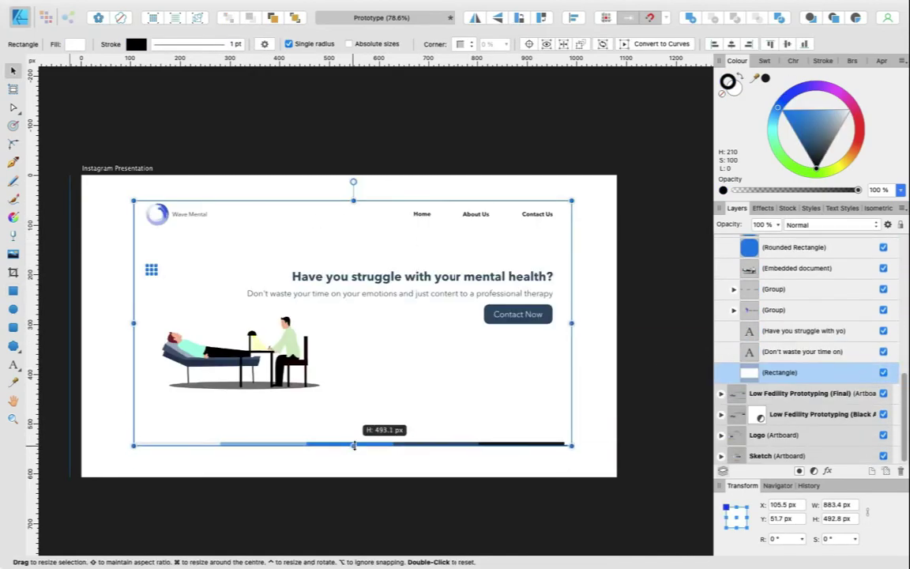
scroll(509, 316, up, 3)
scroll(395, 276, left, 5)
click(462, 43)
click(475, 59)
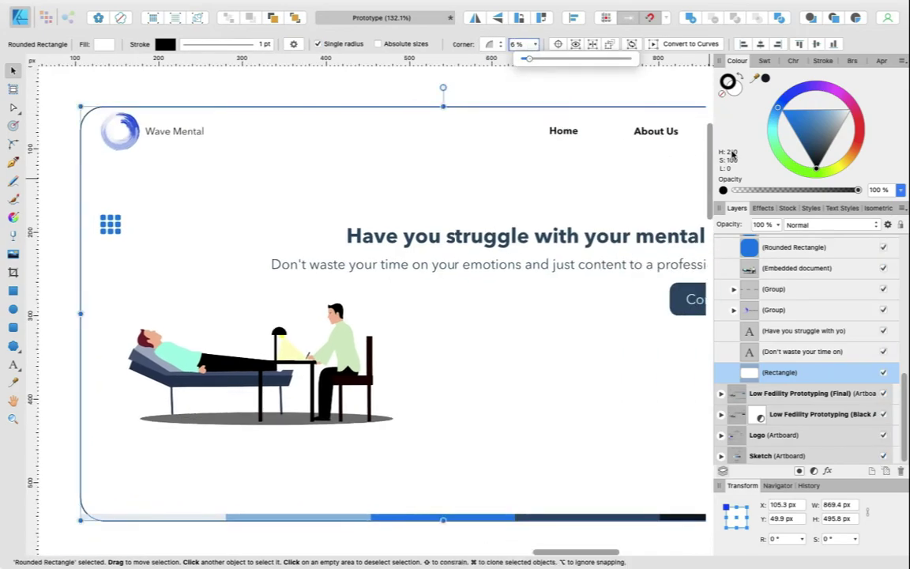
key(super+0)
drag(778, 372, 783, 281)
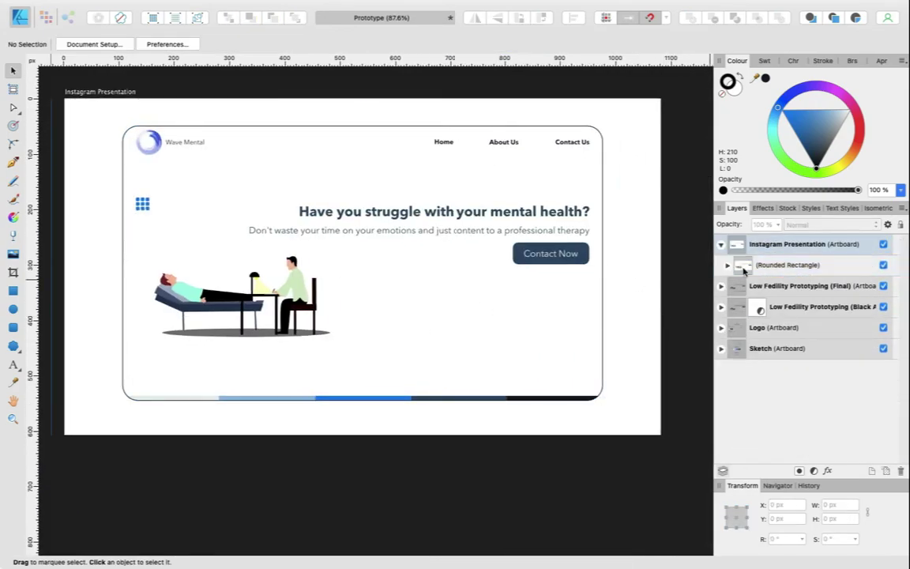
Step: Add a light-blue full-artboard background and give the card an outer shadow
key(m)
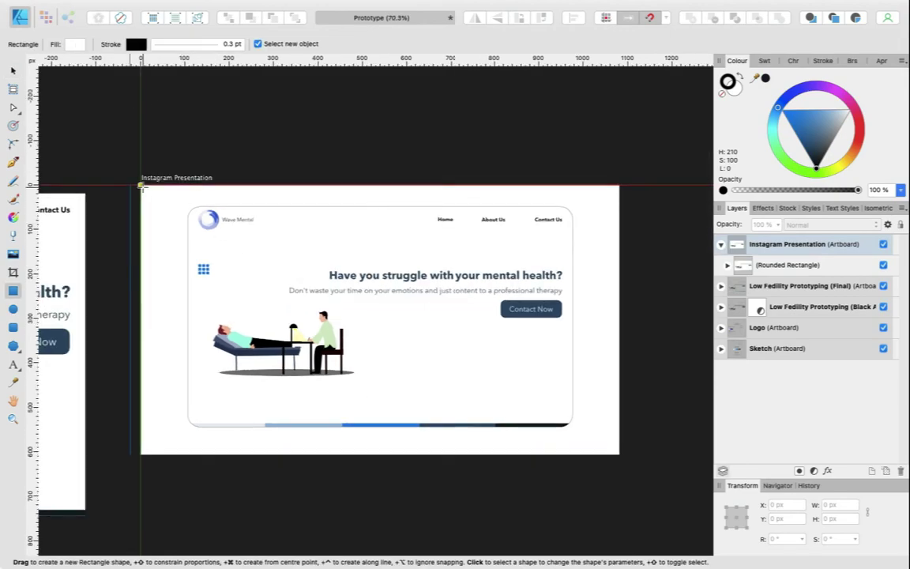
drag(138, 182, 619, 451)
click(474, 357)
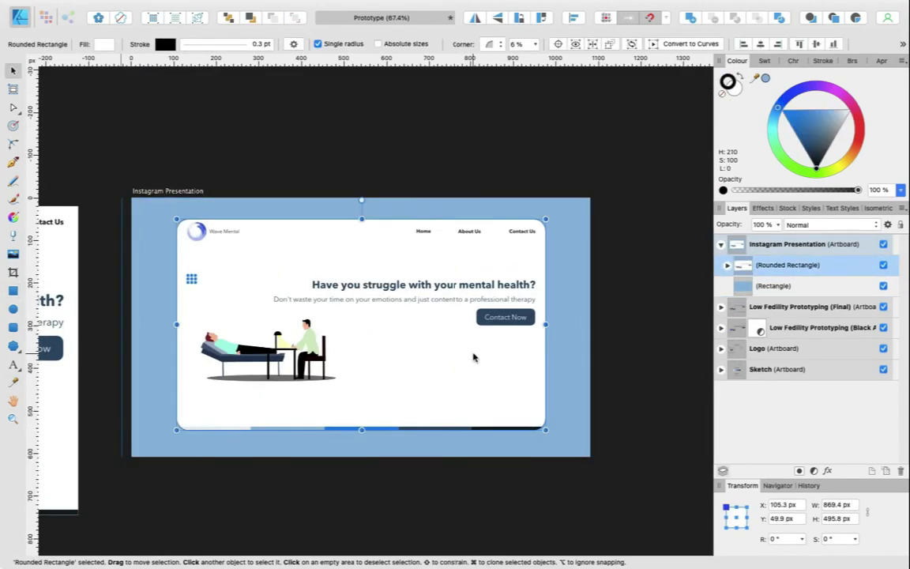
click(505, 34)
drag(361, 323, 361, 327)
click(788, 208)
click(762, 208)
click(736, 265)
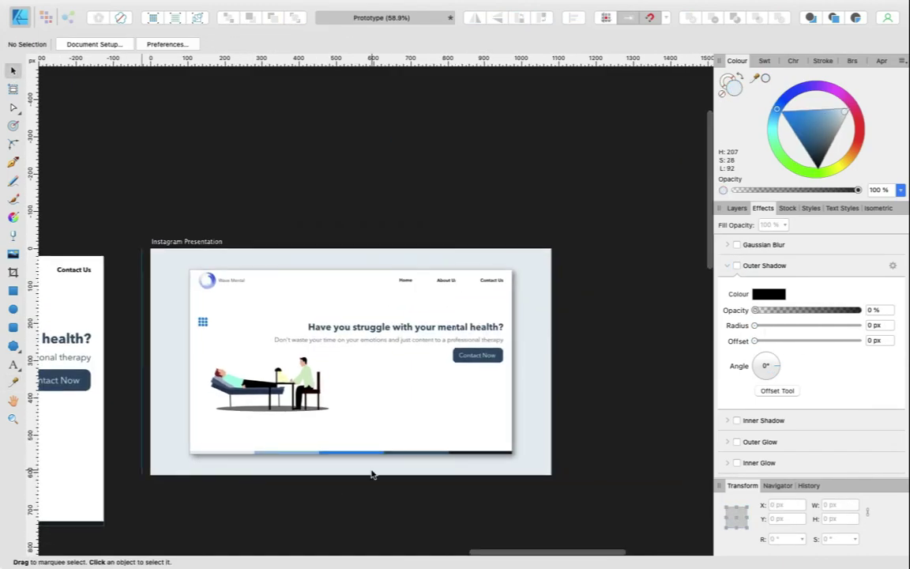
scroll(454, 387, up, 2)
scroll(455, 388, up, 3)
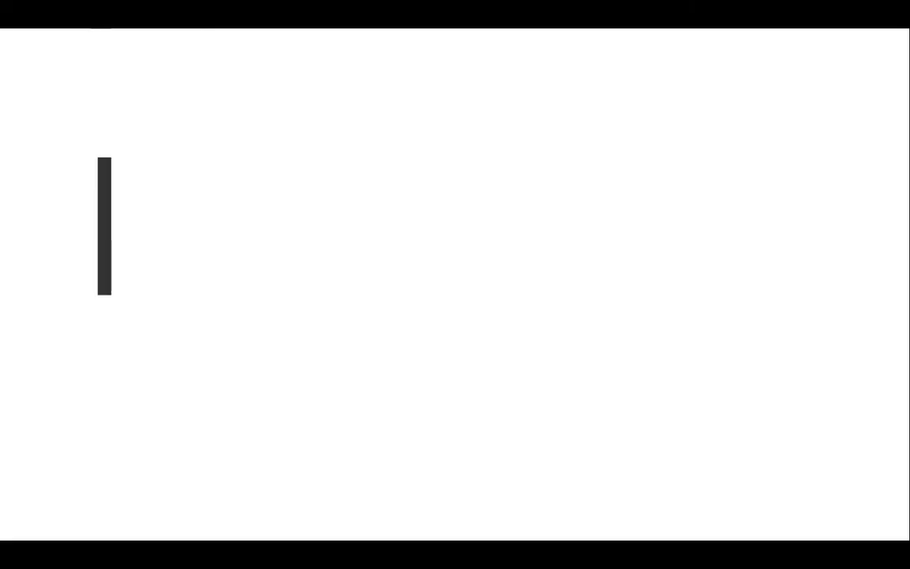